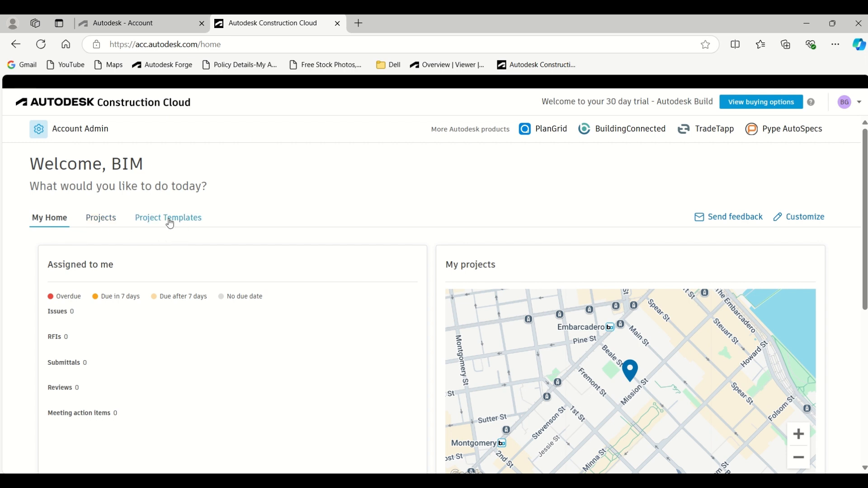
# Step: Look over the existing projects and the list of project templates
pyautogui.click(102, 223)
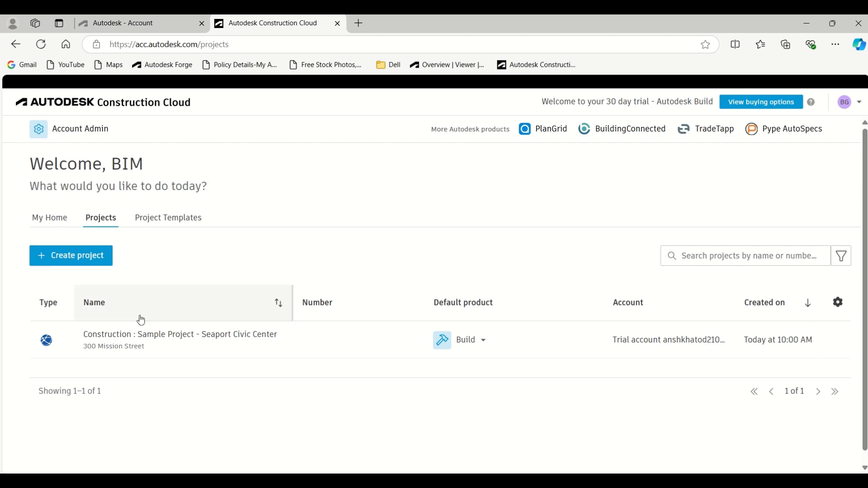
pyautogui.click(174, 221)
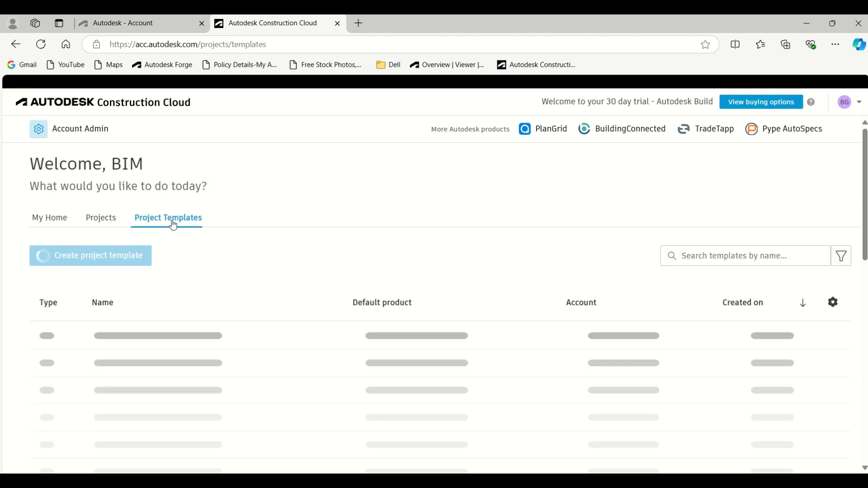
pyautogui.scroll(-1, 260, 244)
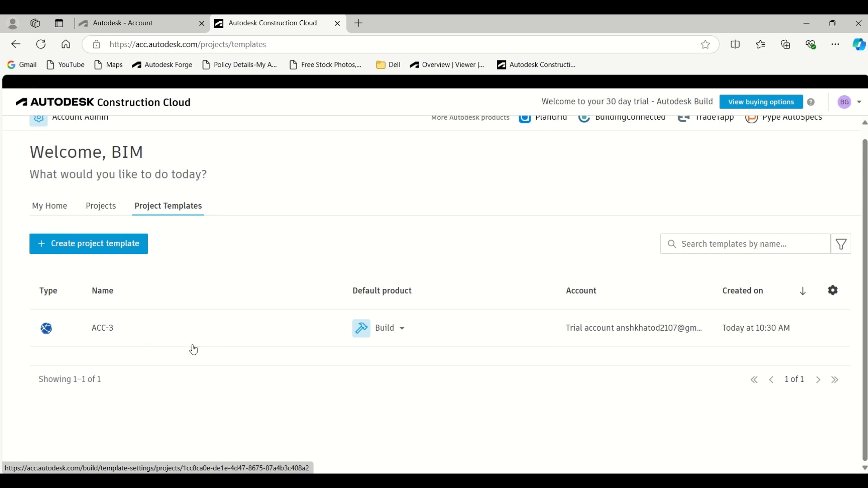
# Step: Start a new project named "BIM Guru Project-1" with project number 01326
pyautogui.click(101, 207)
pyautogui.click(87, 261)
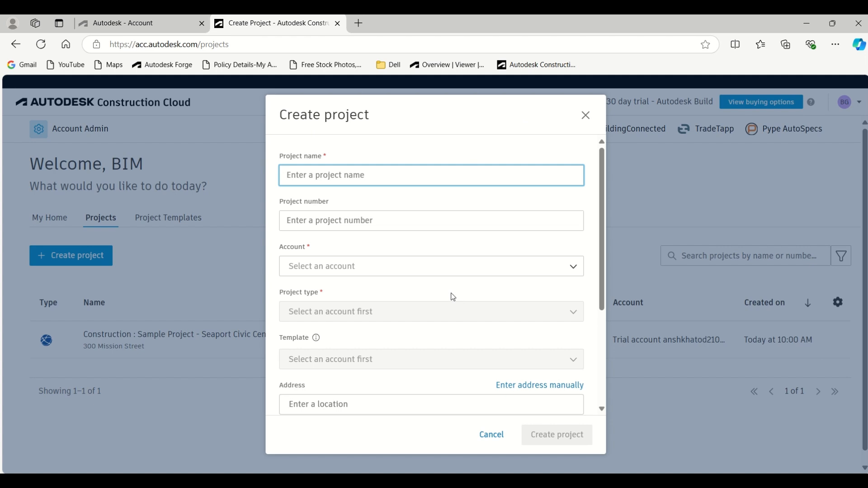
pyautogui.write('BIM ')
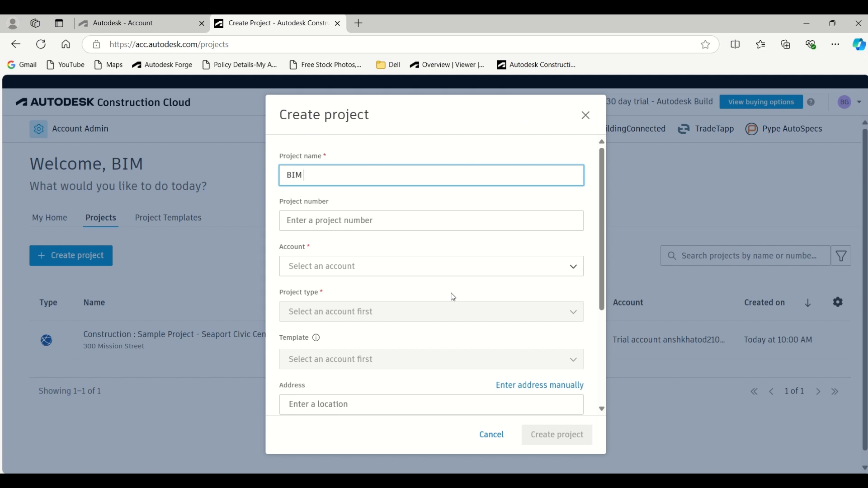
pyautogui.write('Guru Project-1')
pyautogui.click(382, 222)
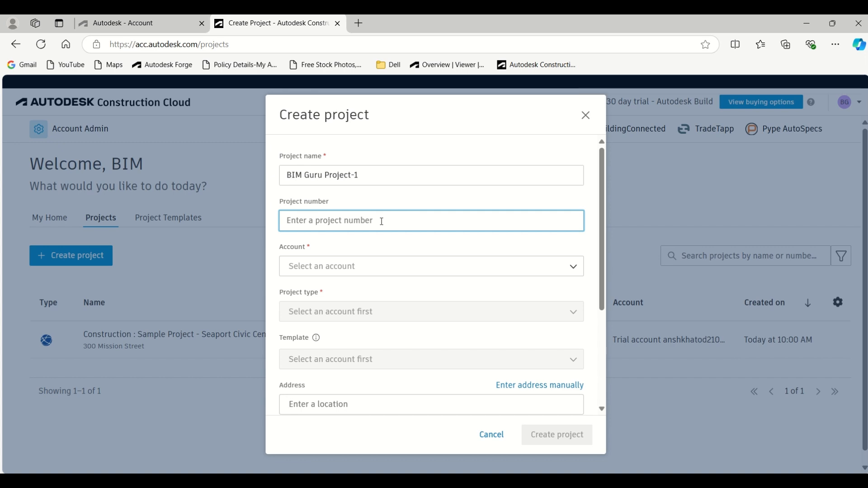
pyautogui.write('01326')
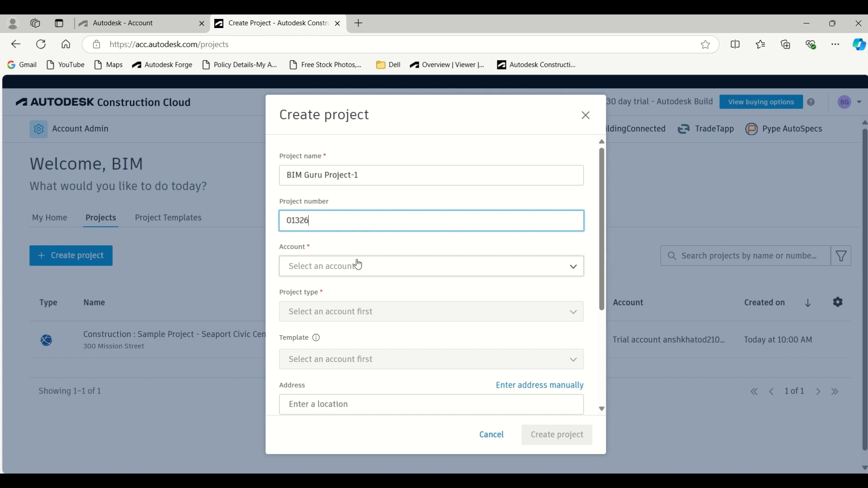
# Step: Assign the new project to the trial account and set its project type to Stadium/Arena
pyautogui.click(361, 274)
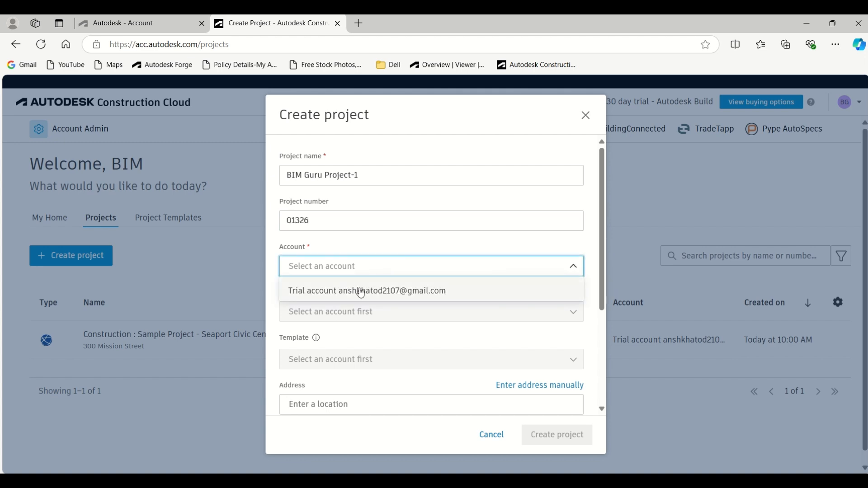
pyautogui.click(358, 290)
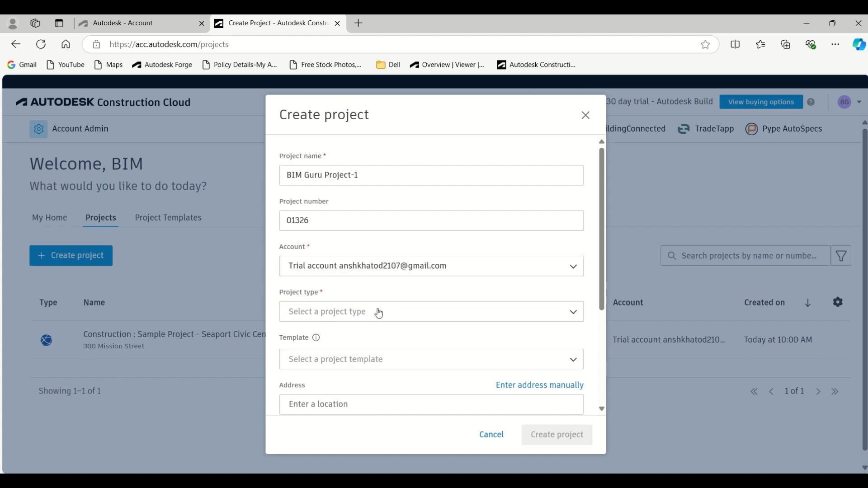
pyautogui.scroll(-3, 380, 307)
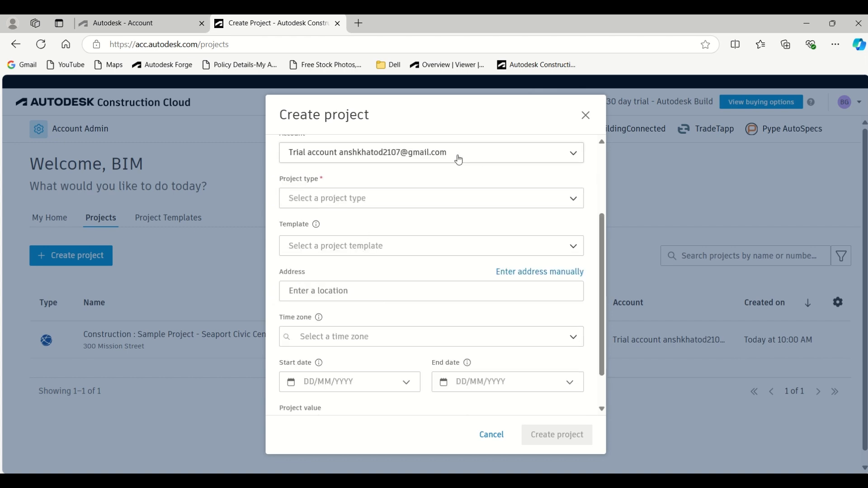
pyautogui.click(395, 198)
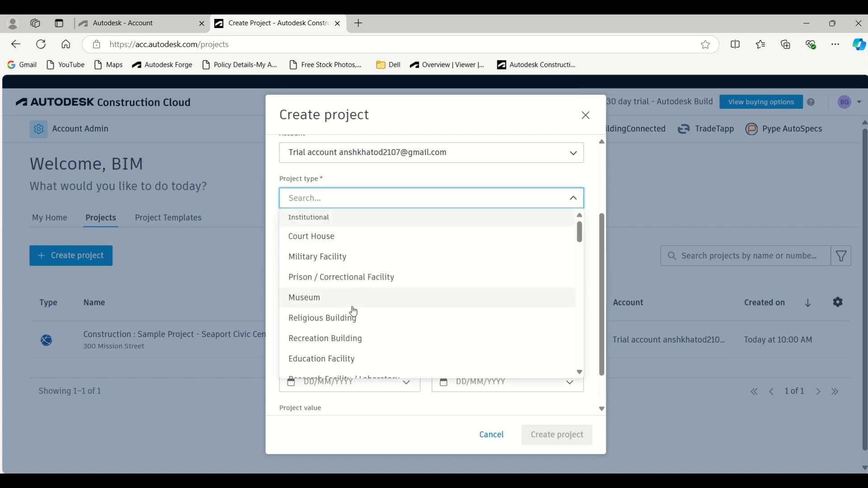
pyautogui.scroll(-1, 352, 319)
pyautogui.scroll(-3, 353, 318)
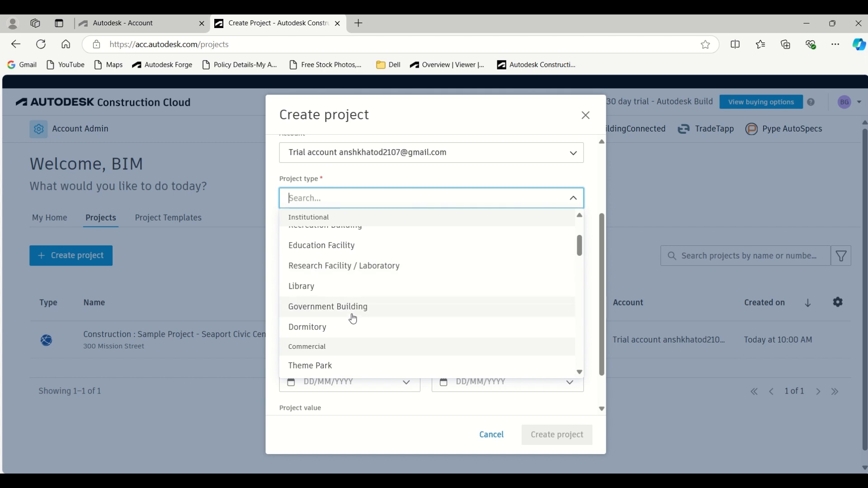
pyautogui.write('s')
pyautogui.scroll(-3, 339, 335)
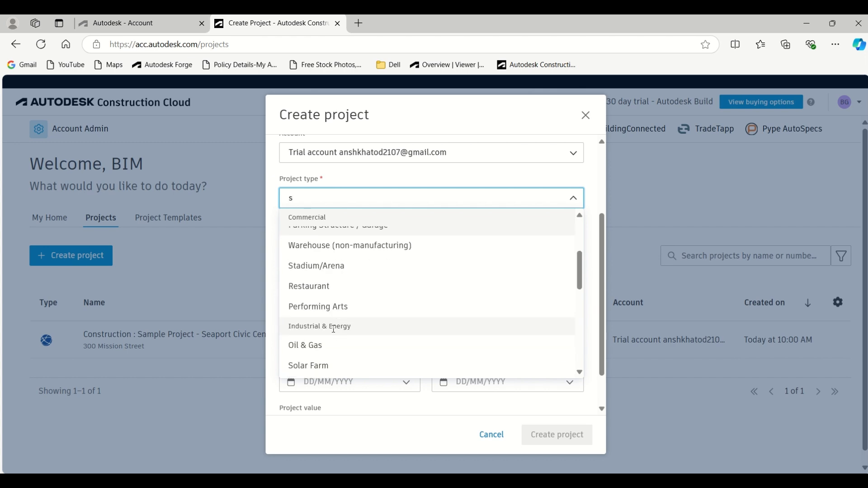
pyautogui.click(316, 268)
# Step: Check which templates are available for the new project without selecting one
pyautogui.click(379, 247)
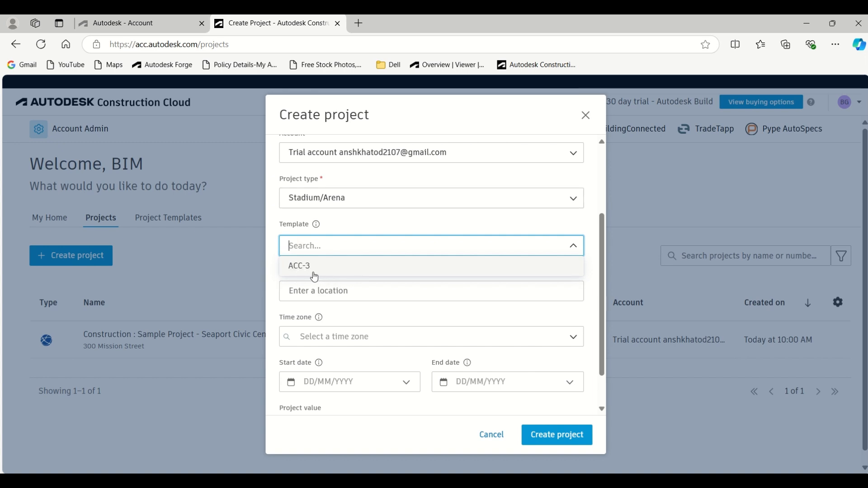
pyautogui.click(400, 226)
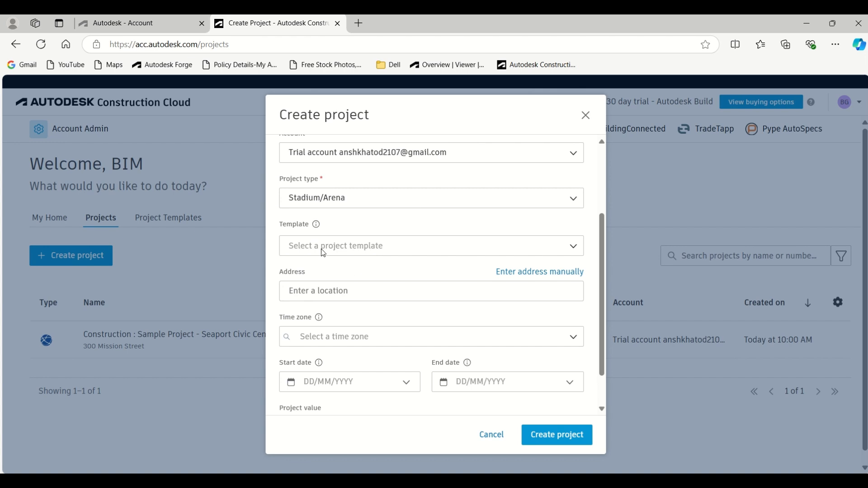
pyautogui.click(322, 293)
# Step: Set the new project's time zone to (GMT+05:30) Chennai/Kolkata/Mumbai/New Delhi
pyautogui.scroll(-1, 333, 290)
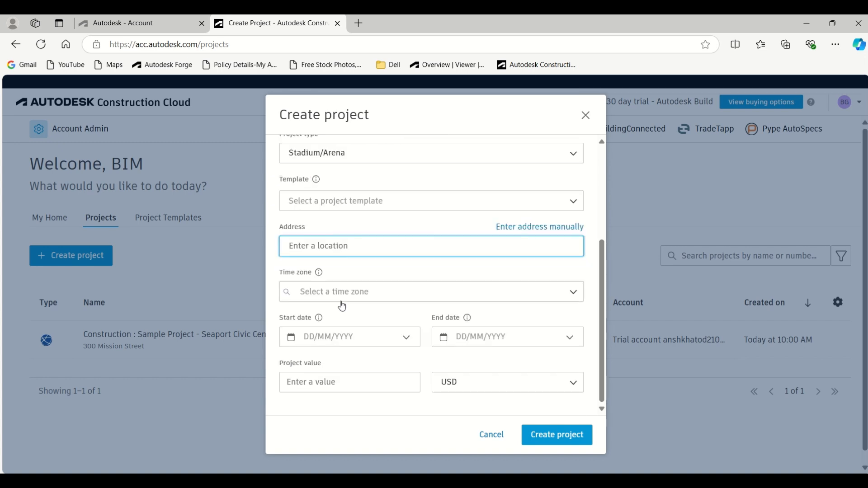
pyautogui.click(355, 294)
pyautogui.click(355, 294)
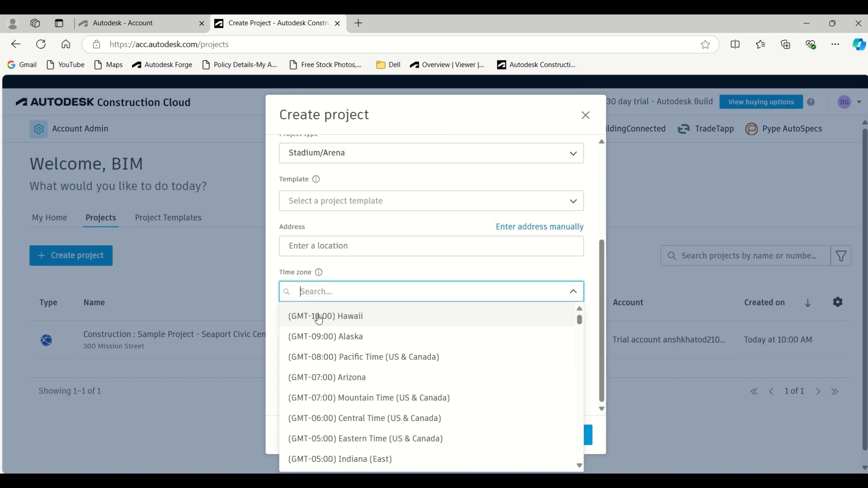
pyautogui.write('delhi')
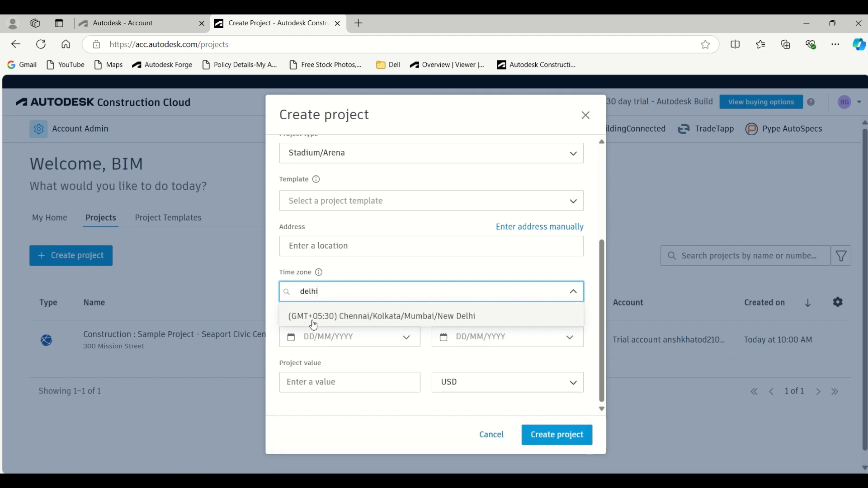
pyautogui.click(317, 317)
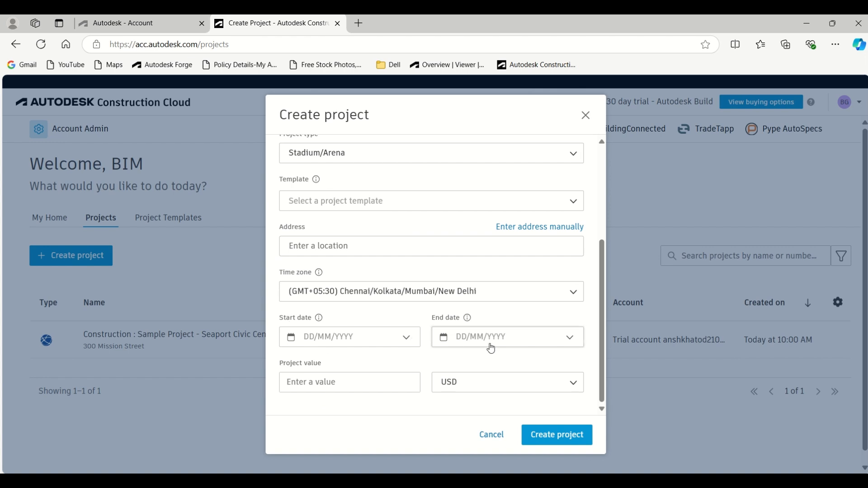
# Step: Create the project with the entered details, leaving the project value empty
pyautogui.click(333, 385)
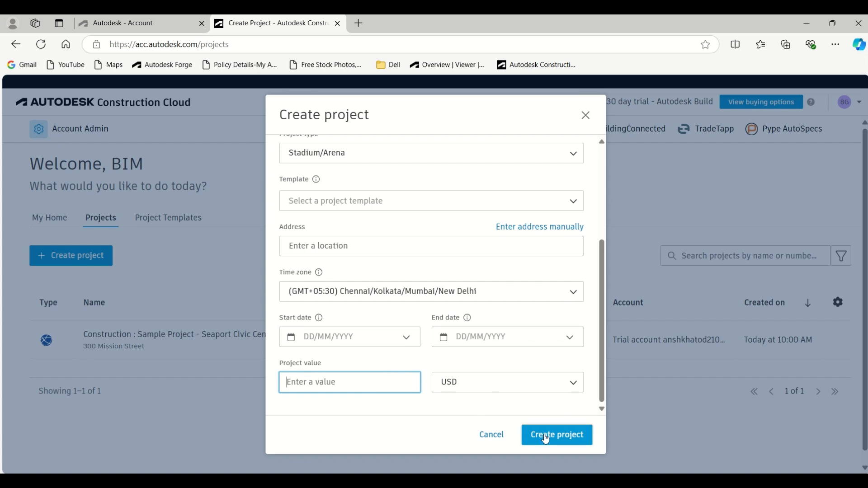
pyautogui.scroll(4, 417, 360)
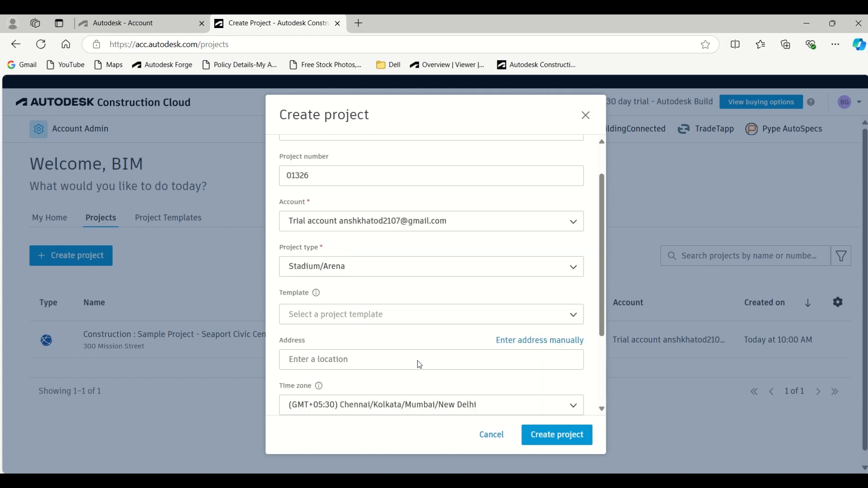
pyautogui.click(552, 444)
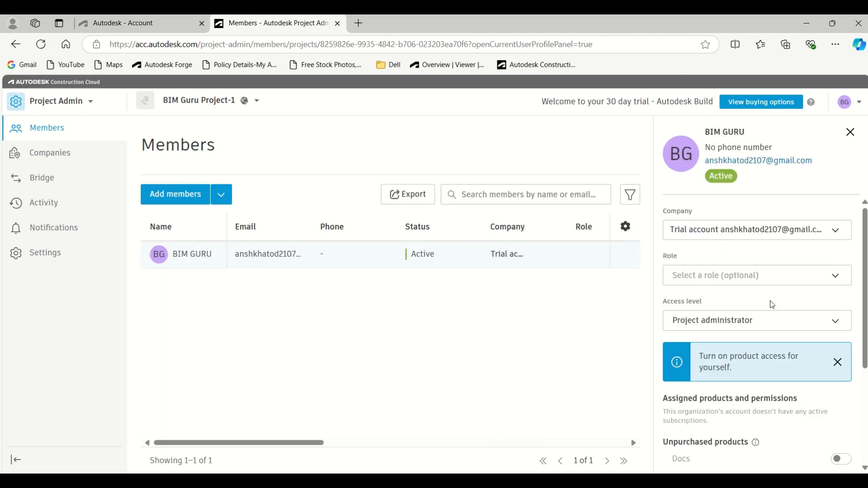
# Step: Assign the BIM Manager role to the project administrator's own member profile
pyautogui.click(752, 288)
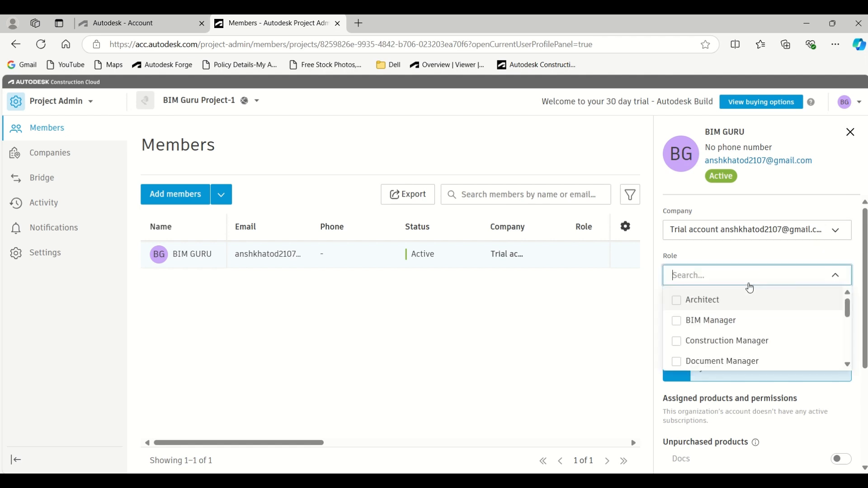
pyautogui.click(677, 320)
pyautogui.scroll(-1, 755, 334)
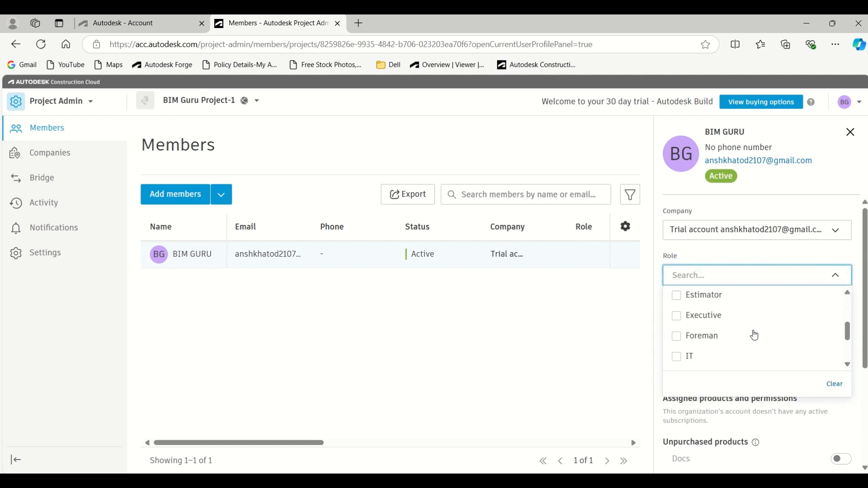
pyautogui.scroll(-4, 755, 334)
pyautogui.scroll(5, 724, 325)
pyautogui.click(591, 349)
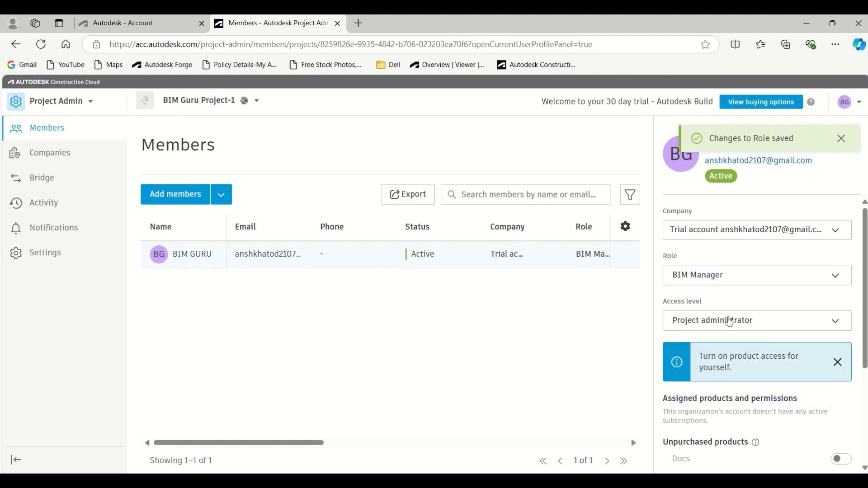
# Step: Turn on the member's access to Docs, Design Collaboration, Model Coordination, Takeoff, AutoSpecs, Build and Cost Management
pyautogui.scroll(-2, 731, 330)
pyautogui.scroll(-1, 731, 332)
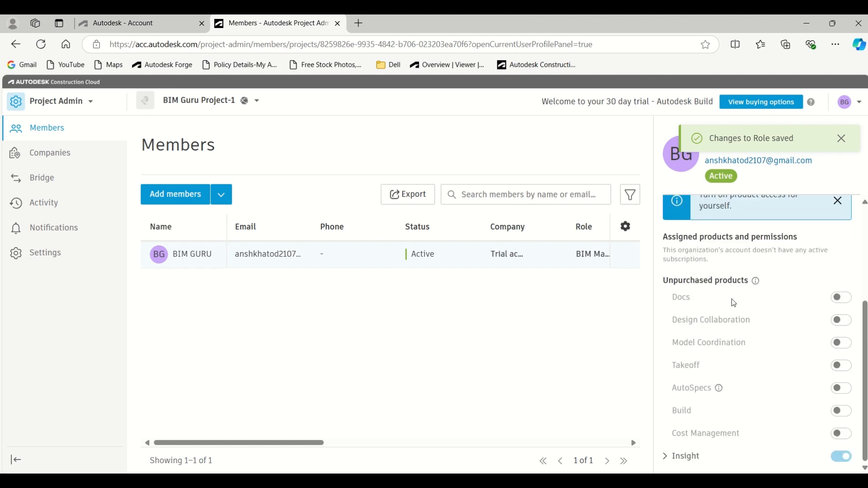
pyautogui.click(841, 300)
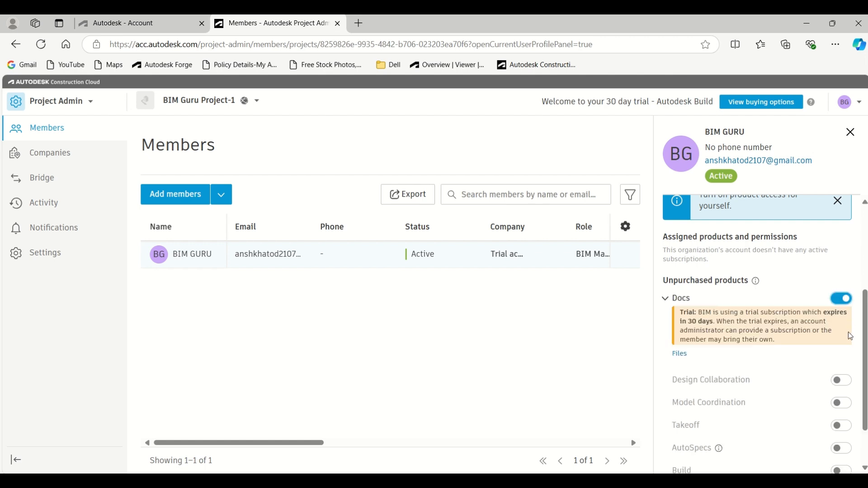
pyautogui.click(843, 382)
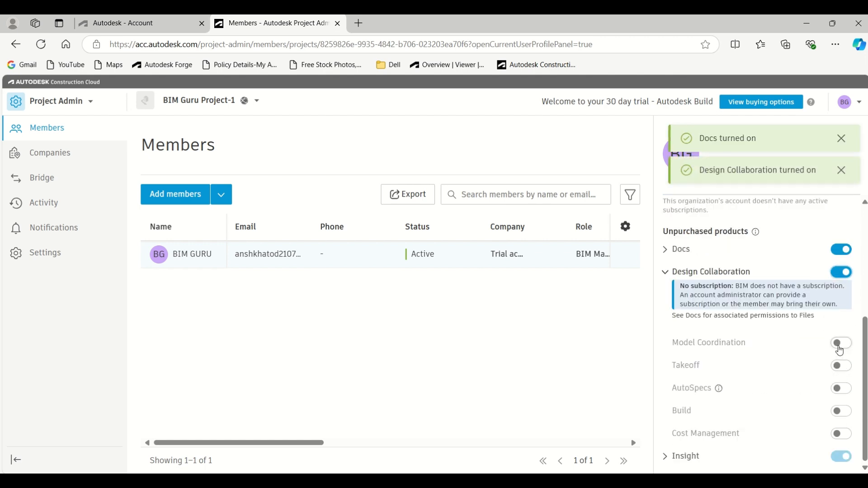
pyautogui.click(842, 345)
pyautogui.click(841, 368)
pyautogui.click(842, 389)
pyautogui.click(842, 410)
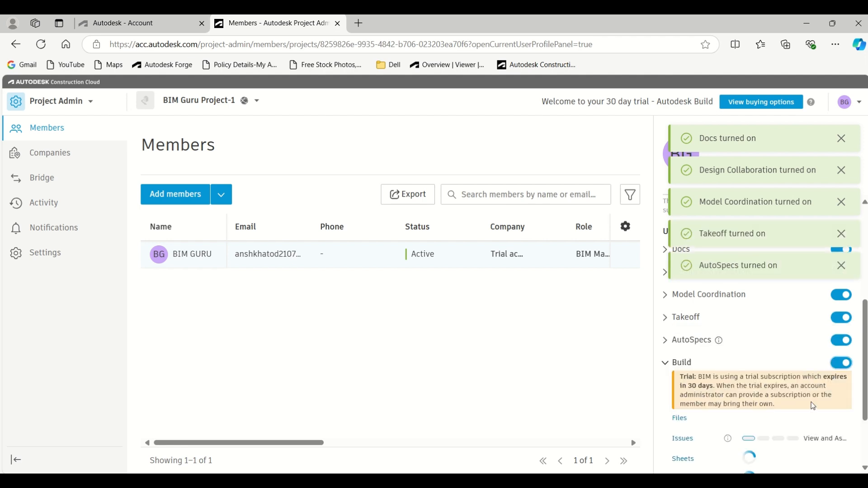
pyautogui.scroll(-2, 811, 402)
pyautogui.click(842, 434)
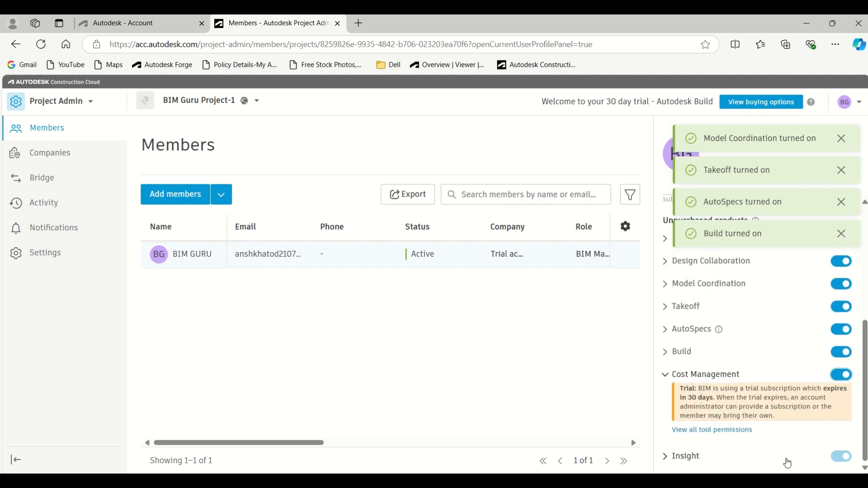
# Step: Close the member's profile details and open the form for adding project members
pyautogui.scroll(4, 774, 361)
pyautogui.scroll(-4, 773, 362)
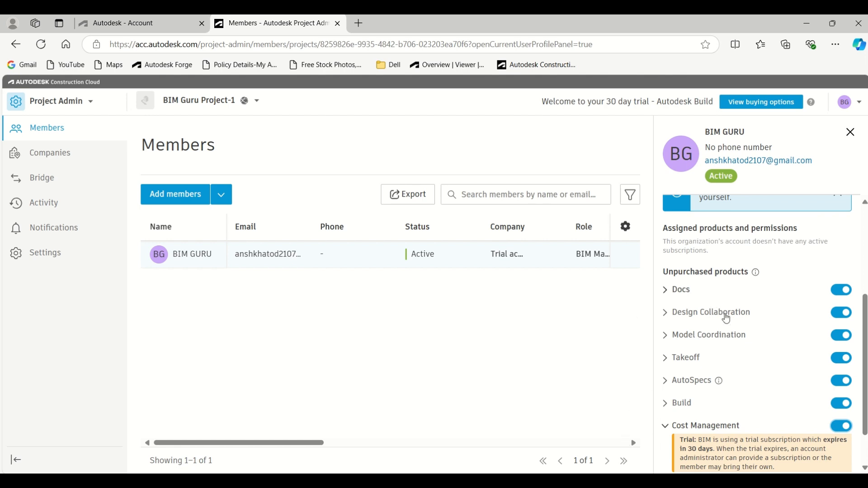
pyautogui.scroll(-1, 736, 379)
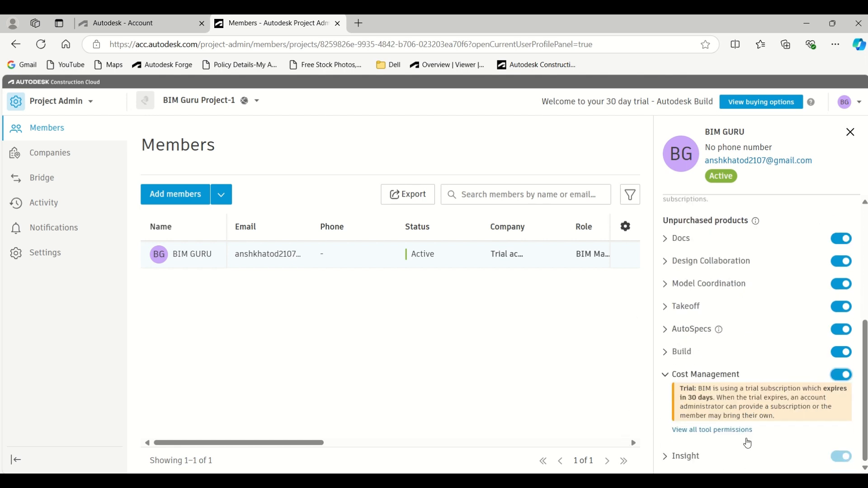
pyautogui.scroll(2, 717, 380)
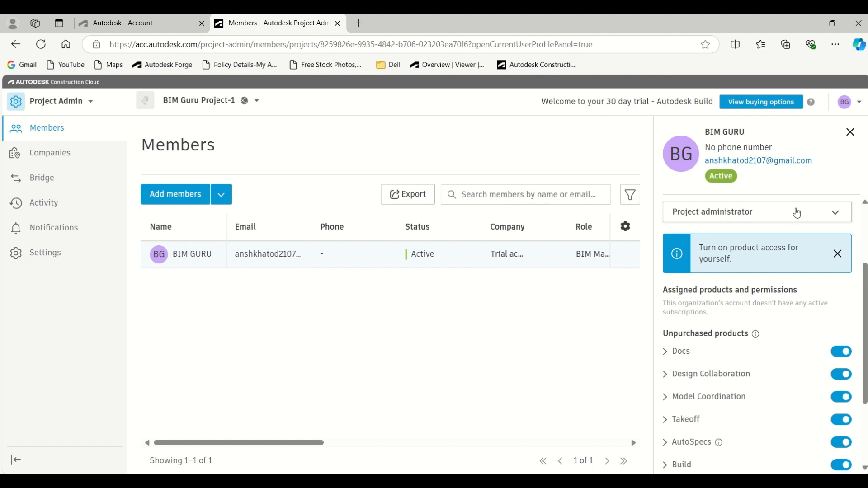
pyautogui.click(850, 132)
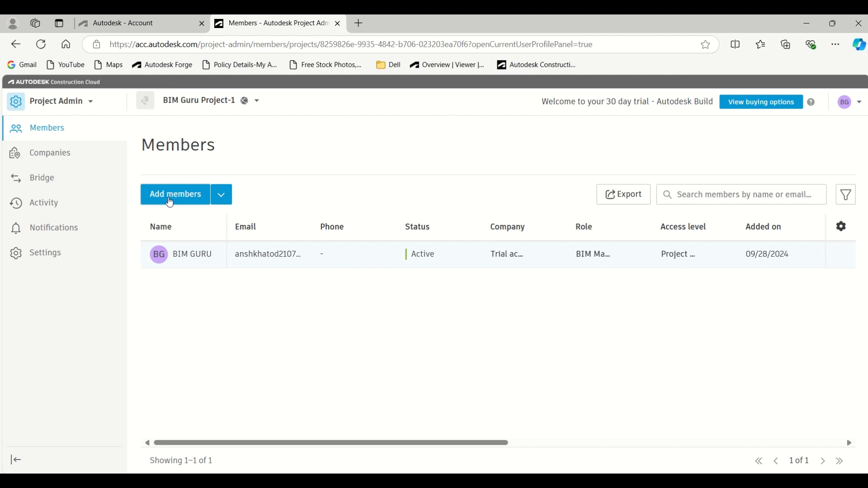
pyautogui.click(170, 203)
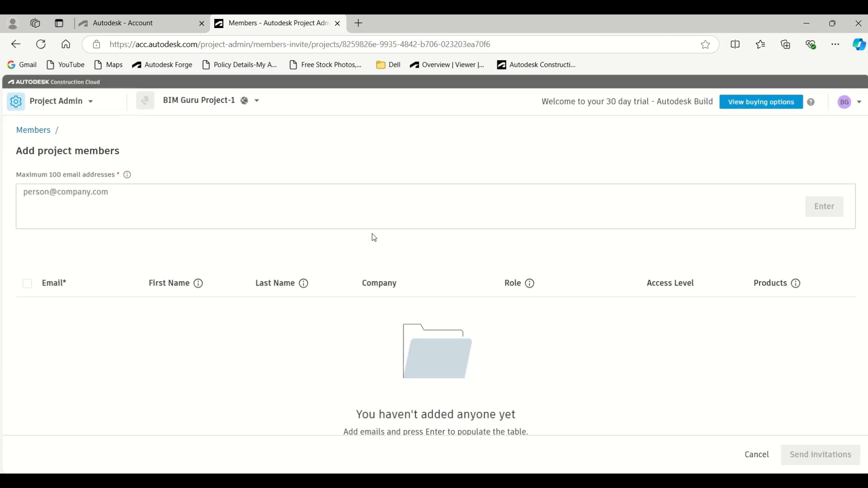
# Step: Leave the form for adding project members without inviting anyone and switch to the project's Docs files
pyautogui.click(61, 198)
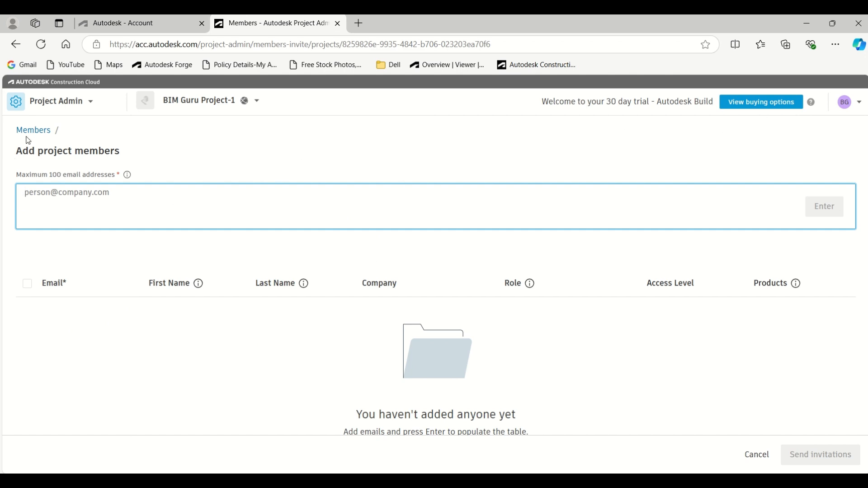
pyautogui.click(36, 132)
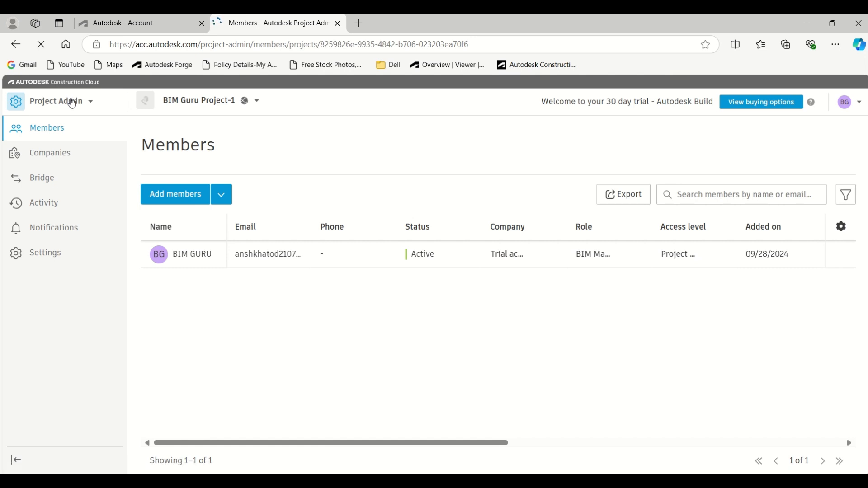
pyautogui.click(75, 101)
pyautogui.click(79, 181)
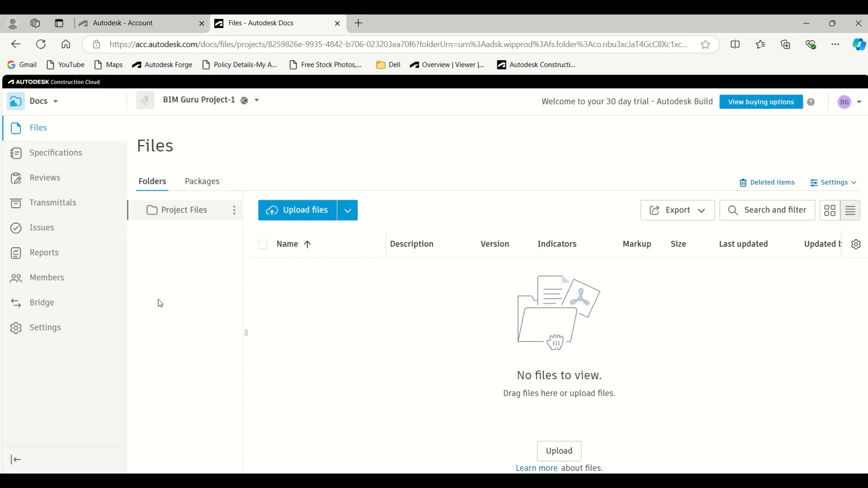
# Step: Add a subfolder named Inputs under the Project Files folder
pyautogui.click(235, 212)
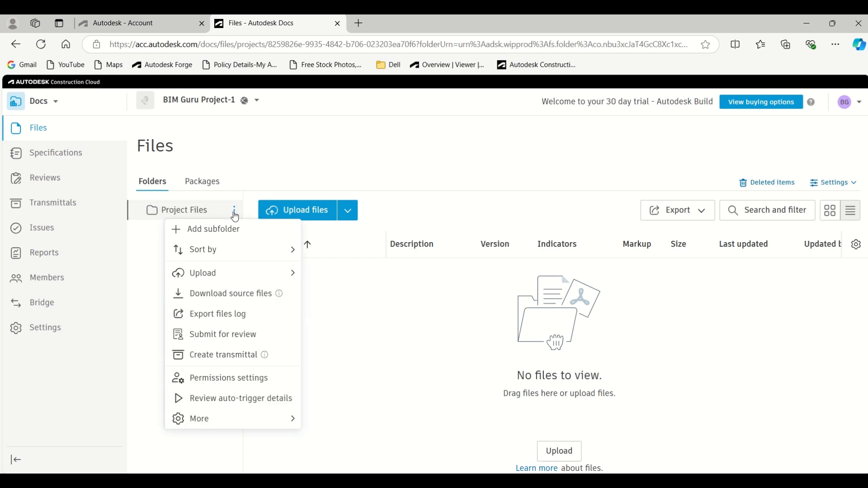
pyautogui.click(206, 227)
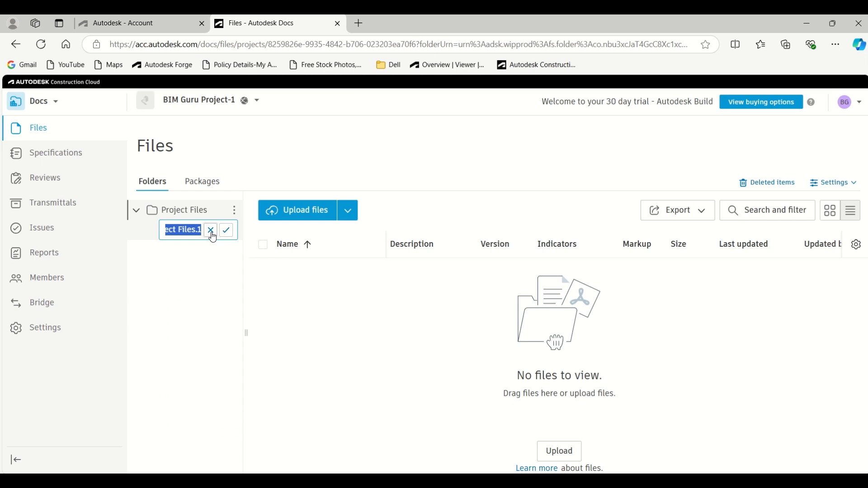
pyautogui.write('Inputd')
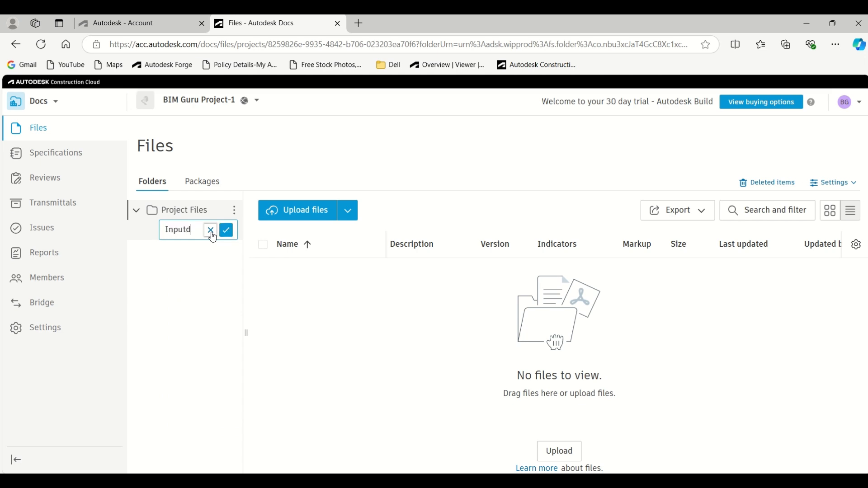
pyautogui.write('s')
pyautogui.click(226, 230)
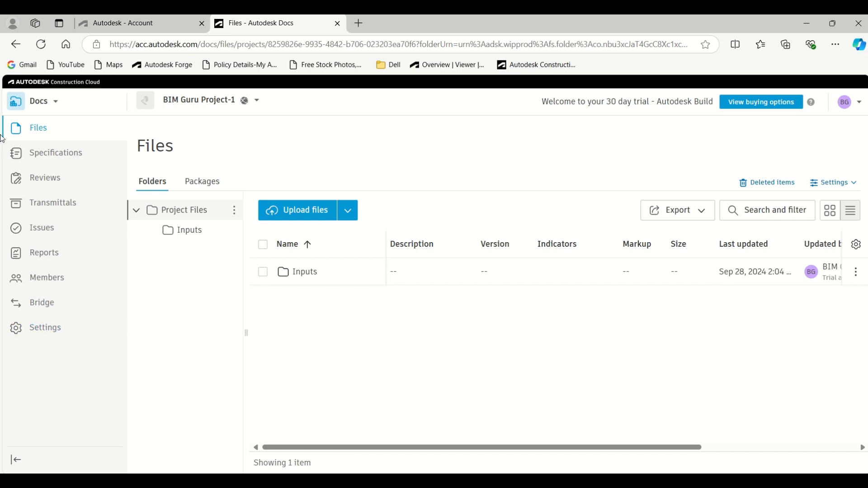
# Step: Switch to Account Admin and open the account's project templates
pyautogui.click(43, 103)
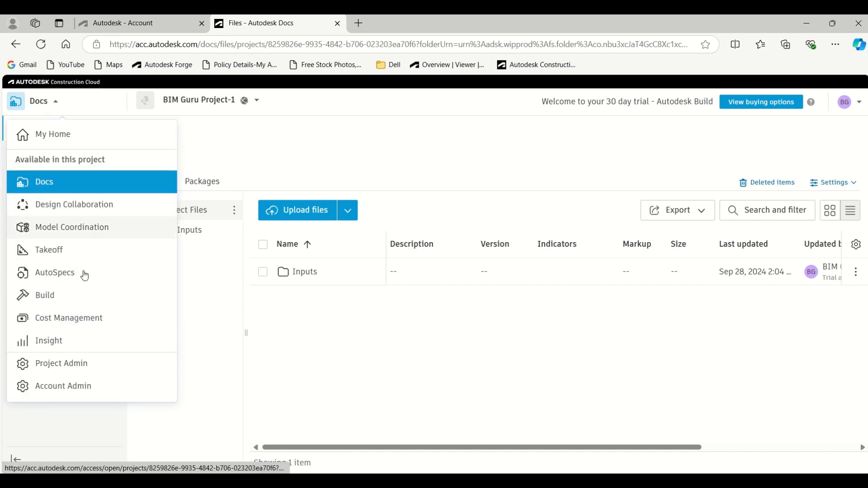
pyautogui.click(59, 386)
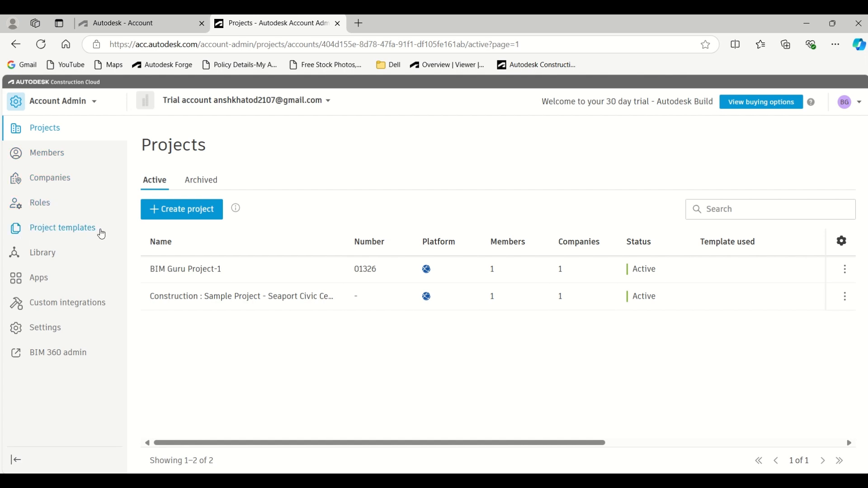
pyautogui.click(101, 232)
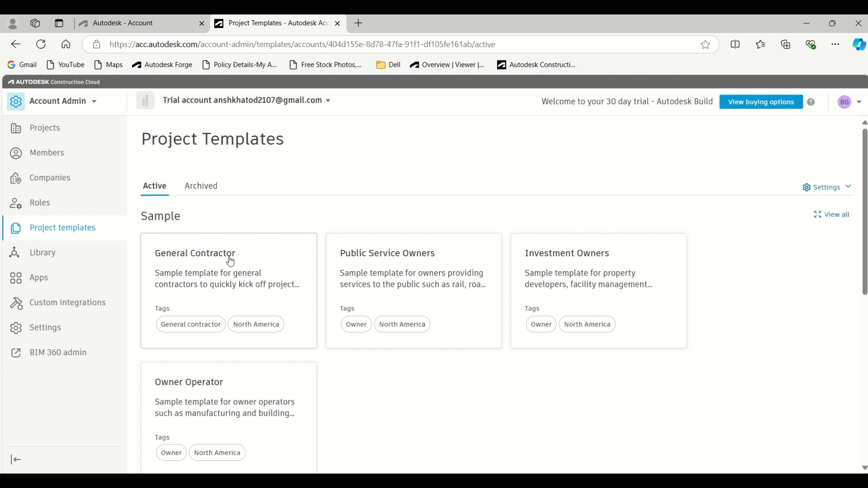
# Step: Start an account project template from an existing project, using Construction : Sample Project - Seaport Civic Center as its source
pyautogui.scroll(-5, 238, 246)
pyautogui.scroll(-1, 242, 283)
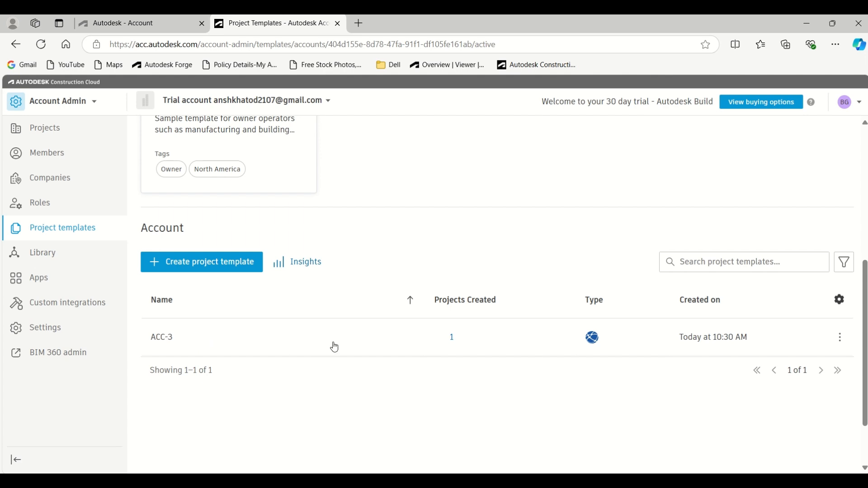
pyautogui.click(235, 269)
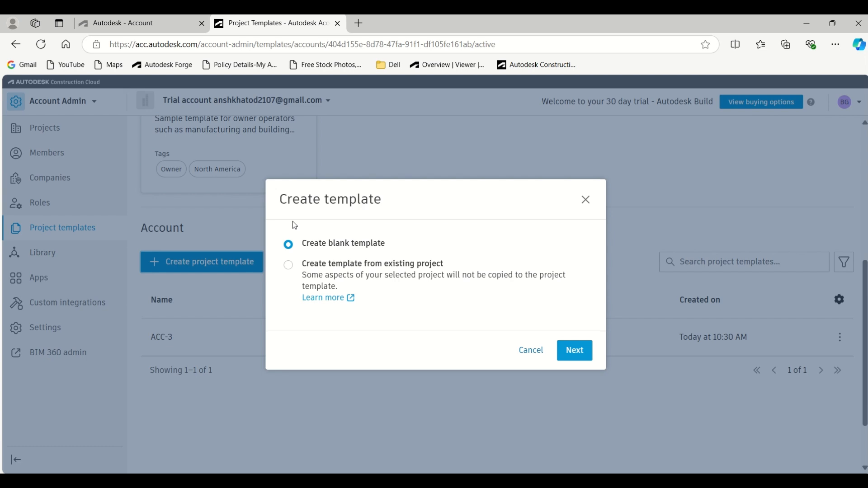
pyautogui.click(354, 268)
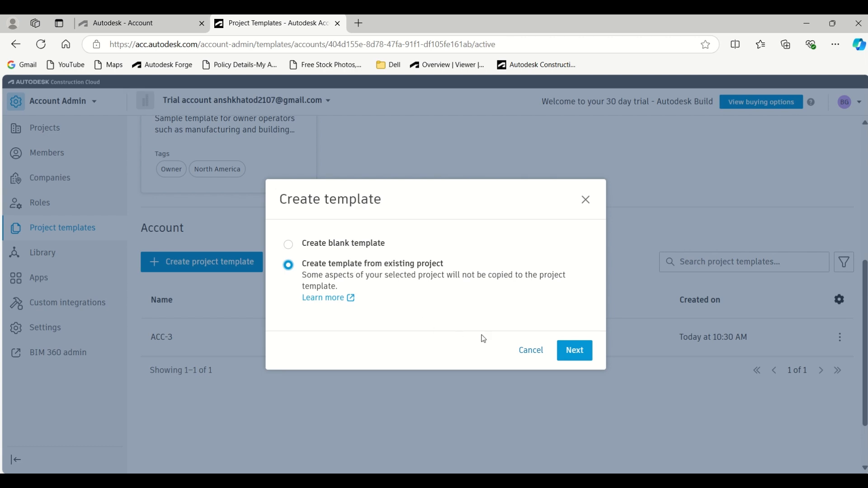
pyautogui.click(579, 351)
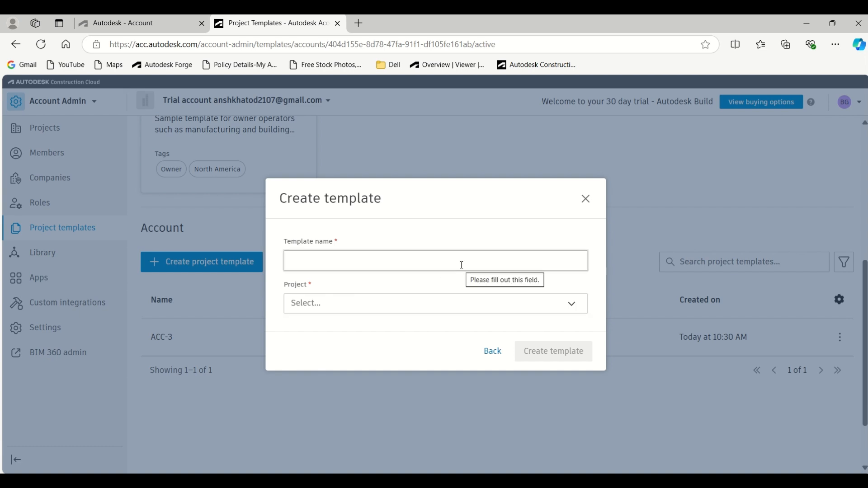
pyautogui.click(425, 304)
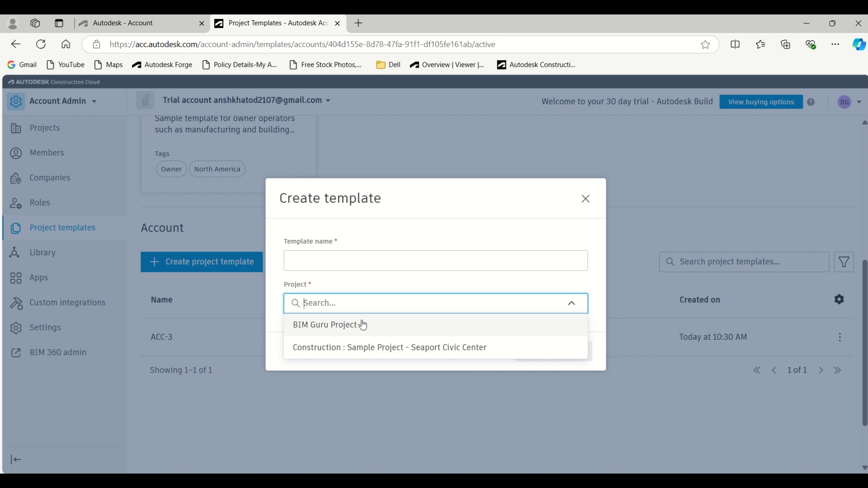
pyautogui.click(429, 352)
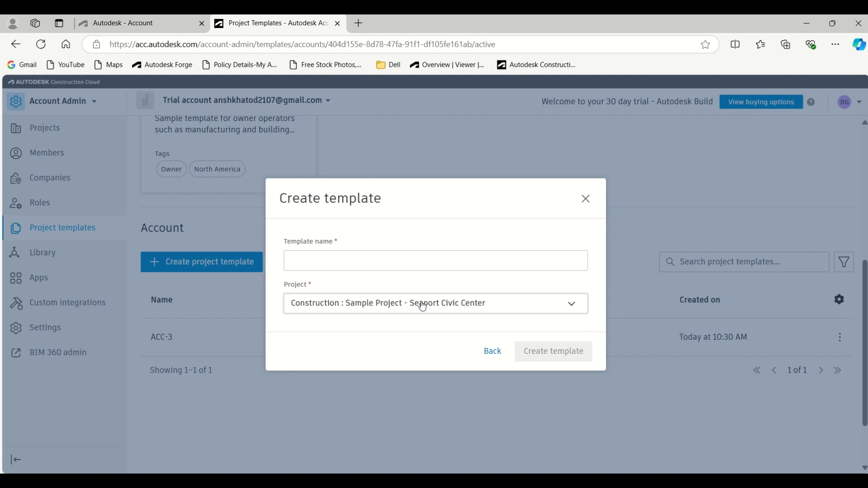
# Step: Name the template BIM Guru ACC Template-1 and create it
pyautogui.click(348, 266)
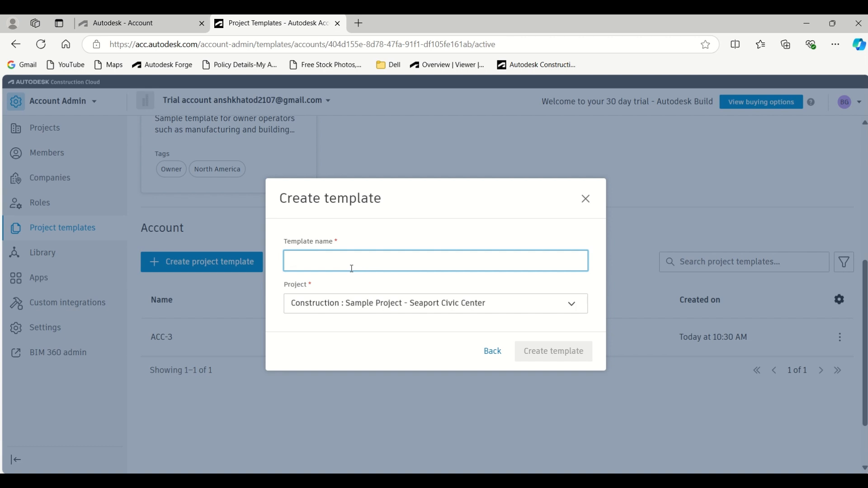
pyautogui.write('BM')
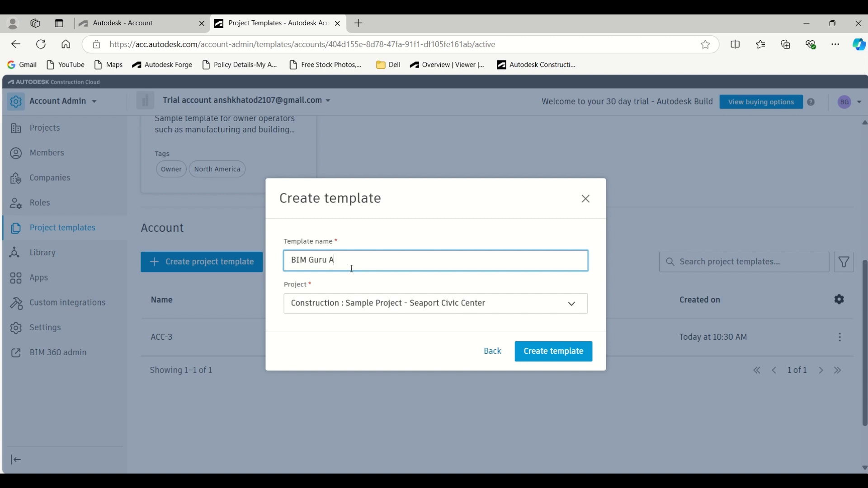
pyautogui.write('emplate-1')
pyautogui.click(527, 348)
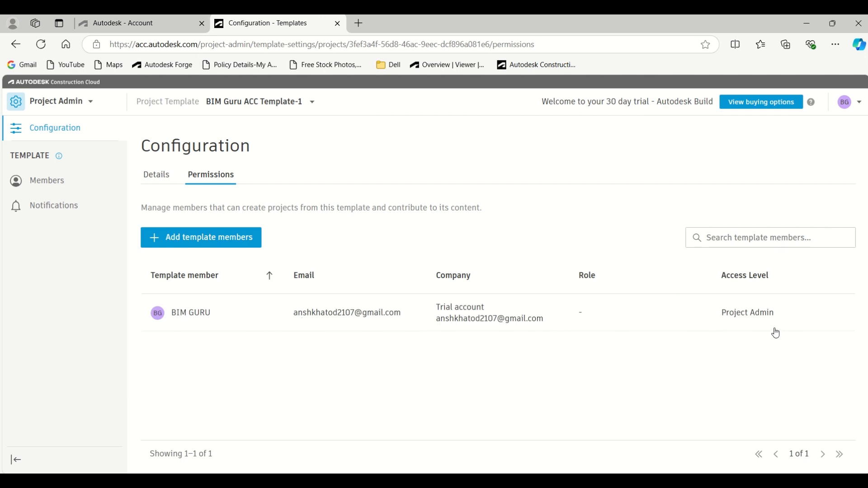
pyautogui.click(193, 248)
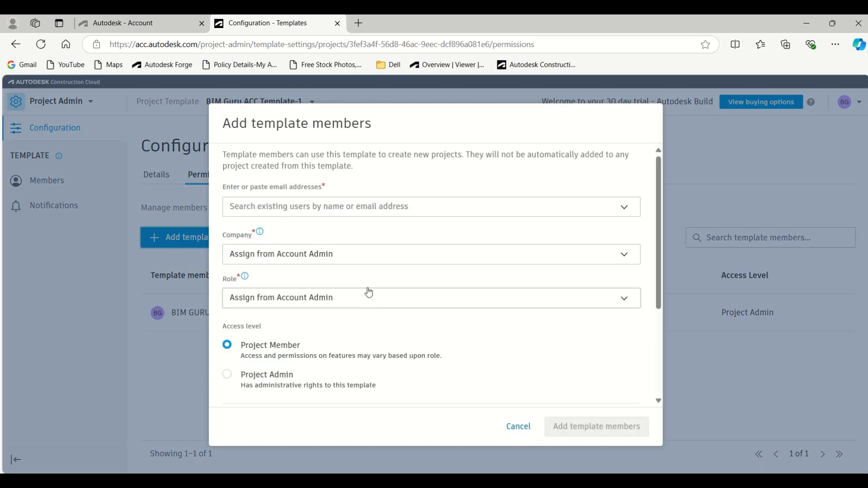
pyautogui.click(366, 266)
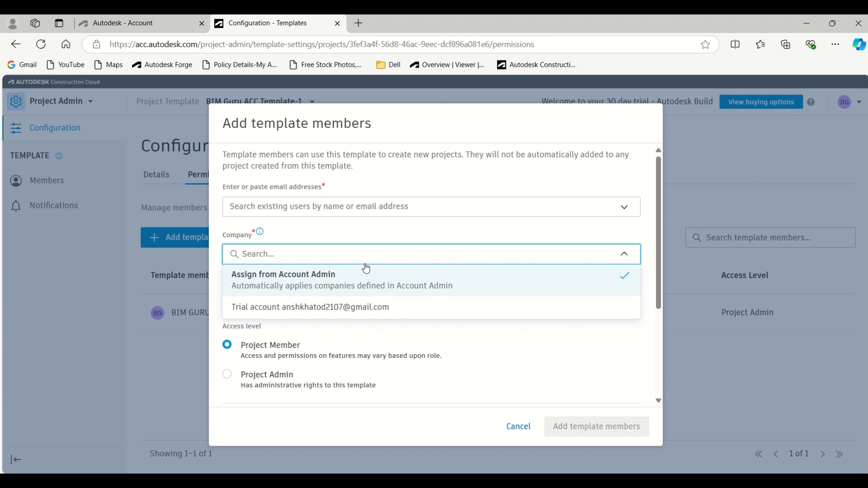
pyautogui.click(404, 235)
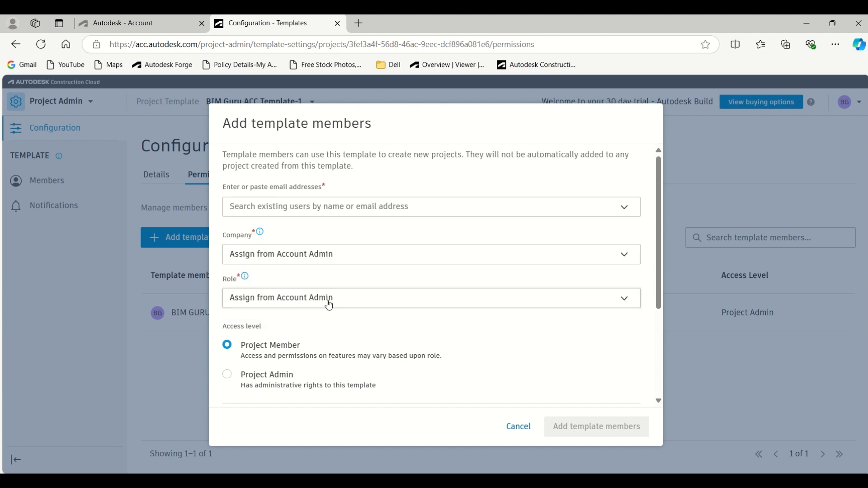
pyautogui.click(328, 300)
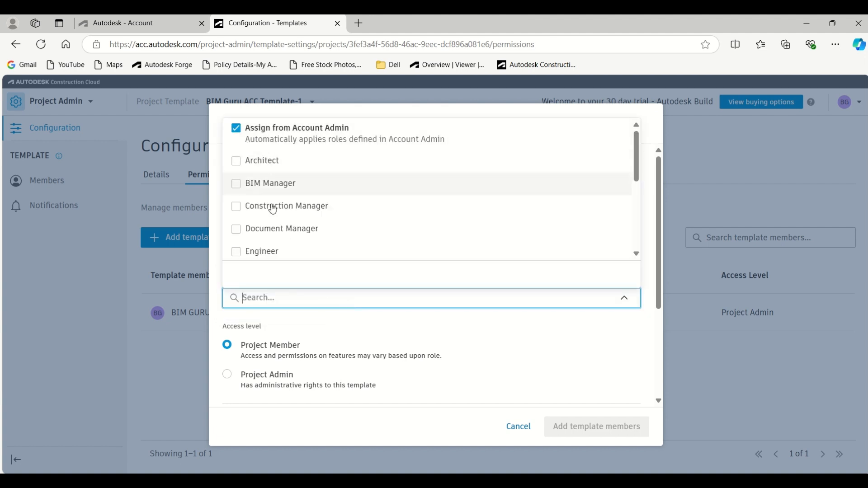
pyautogui.scroll(-5, 278, 190)
pyautogui.click(351, 345)
pyautogui.click(247, 357)
pyautogui.scroll(-3, 267, 383)
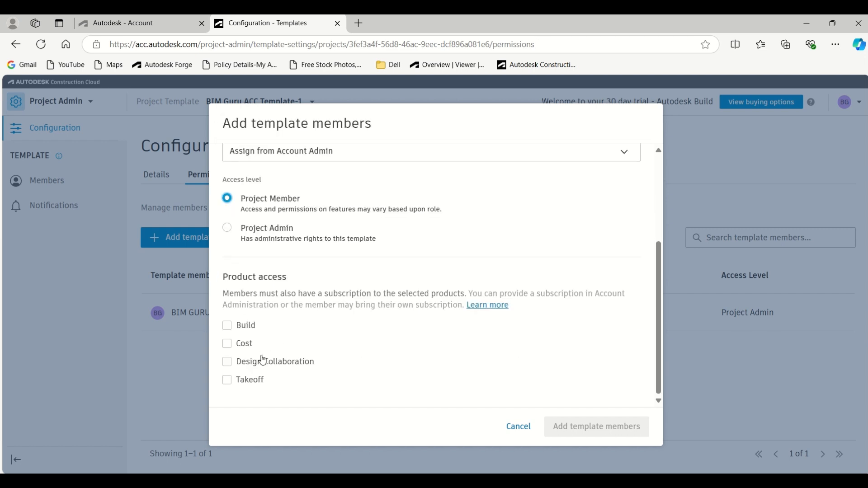
pyautogui.click(229, 327)
pyautogui.click(228, 344)
pyautogui.click(228, 362)
pyautogui.click(227, 380)
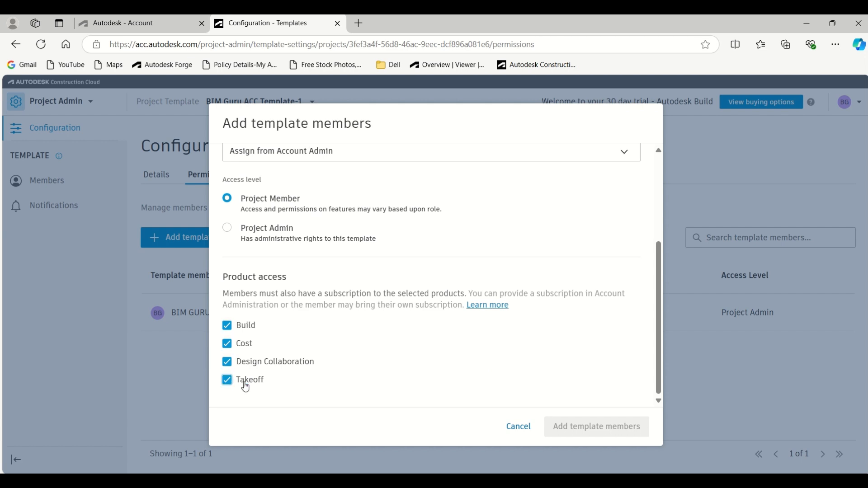
pyautogui.scroll(5, 337, 307)
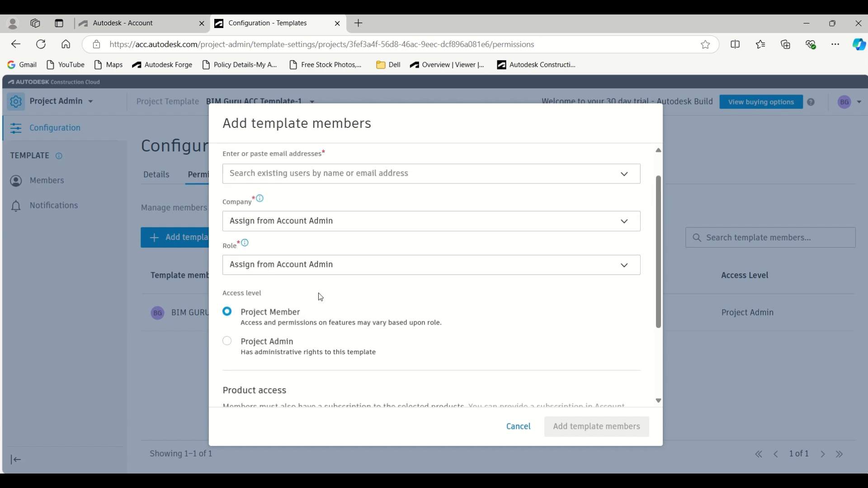
pyautogui.click(518, 426)
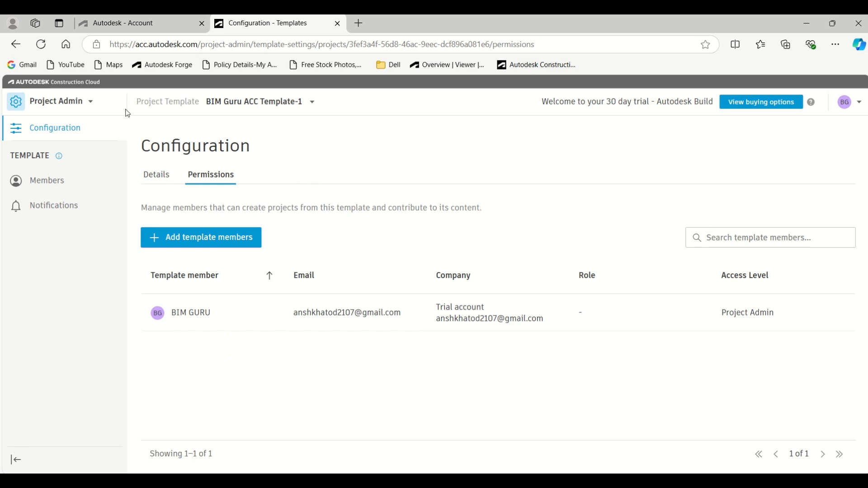
# Step: Return to the projects in Account Admin and start a new project named project-2, leaving its project number empty
pyautogui.click(74, 105)
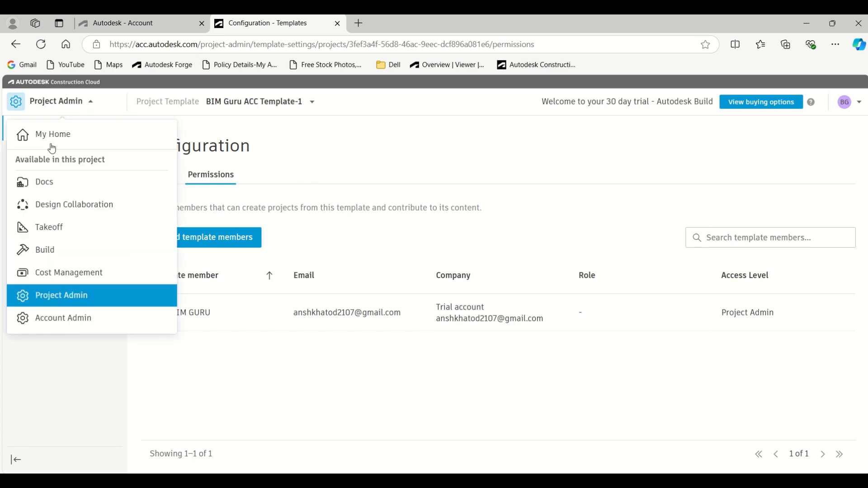
pyautogui.click(62, 321)
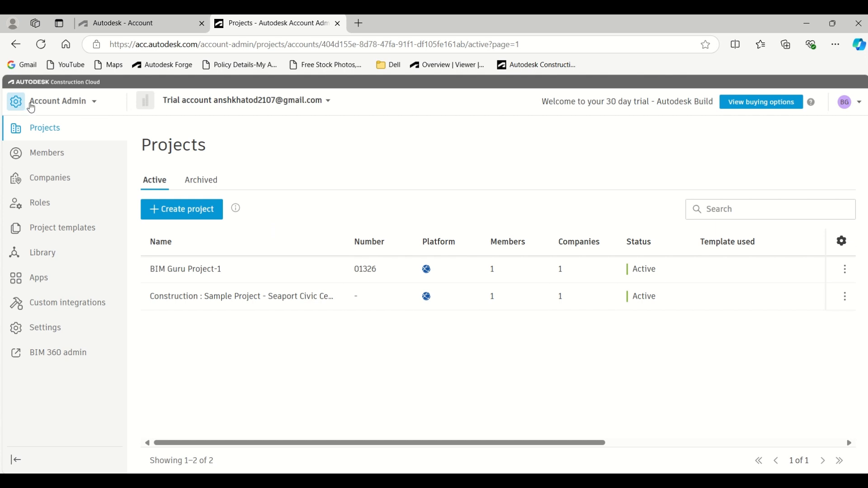
pyautogui.click(191, 218)
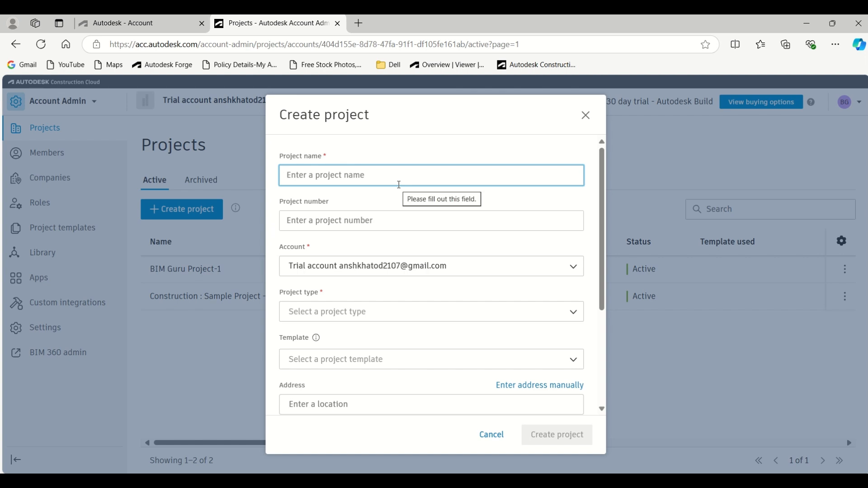
pyautogui.write('project-2')
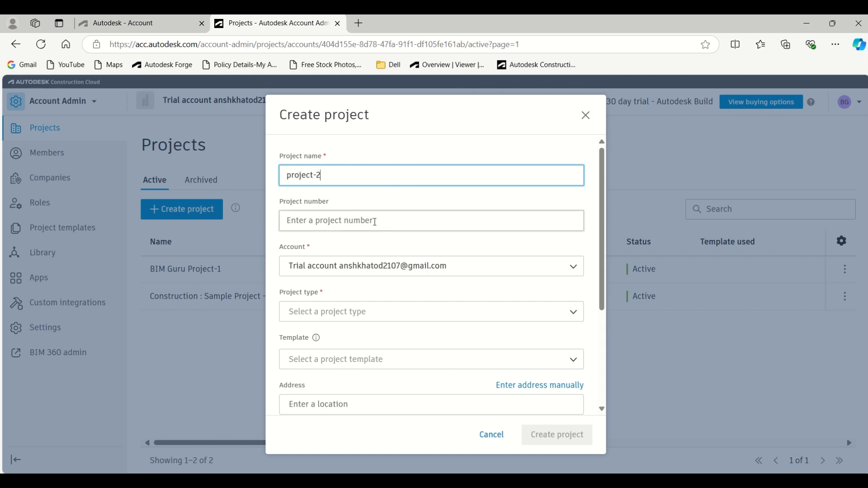
pyautogui.click(375, 222)
pyautogui.click(406, 209)
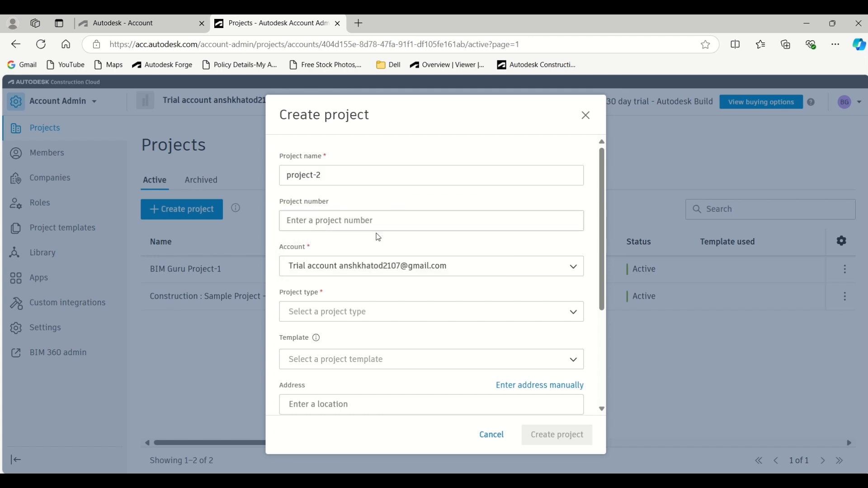
# Step: Set the new project's type to Museum
pyautogui.click(397, 322)
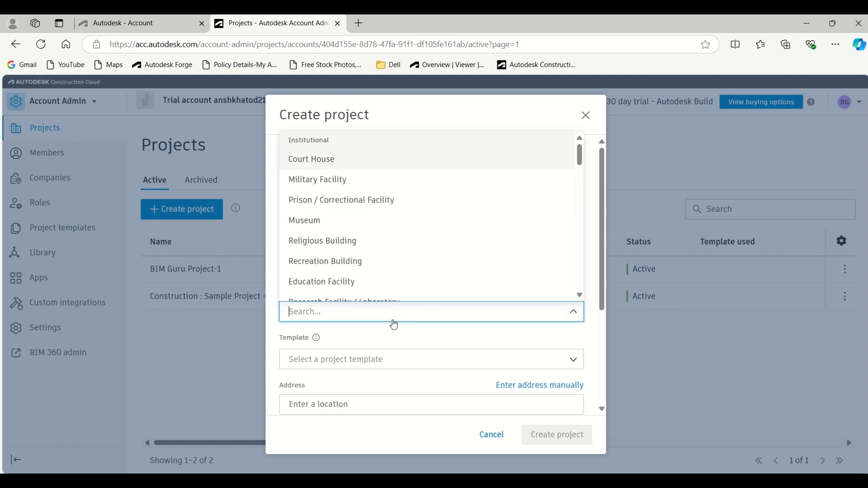
pyautogui.write('s')
pyautogui.scroll(-2, 389, 324)
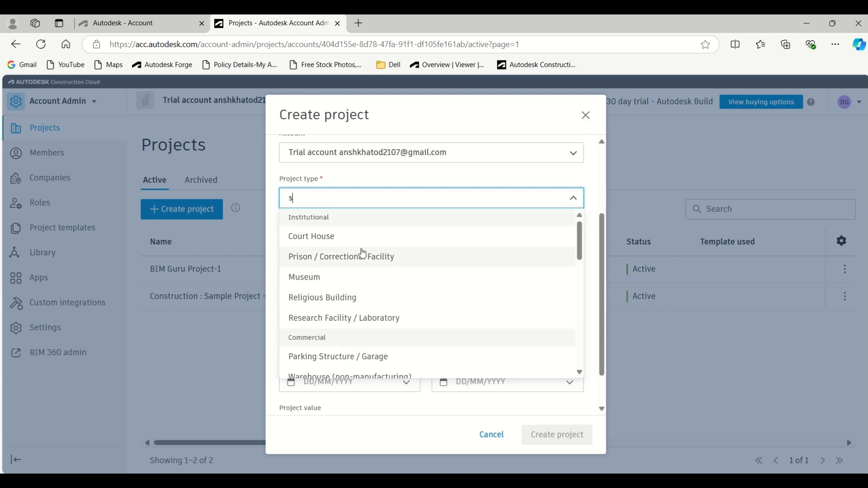
pyautogui.click(304, 278)
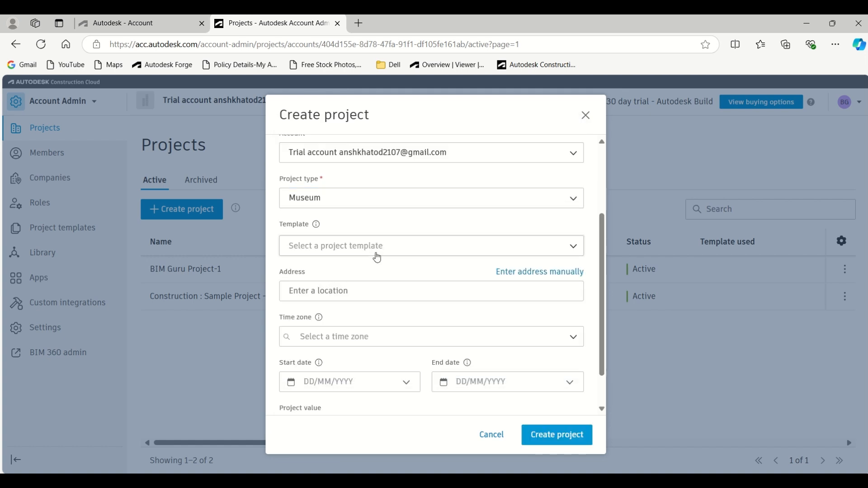
# Step: Choose ACC-3 as the new project's template and try to create the project with the remaining optional details empty
pyautogui.click(374, 253)
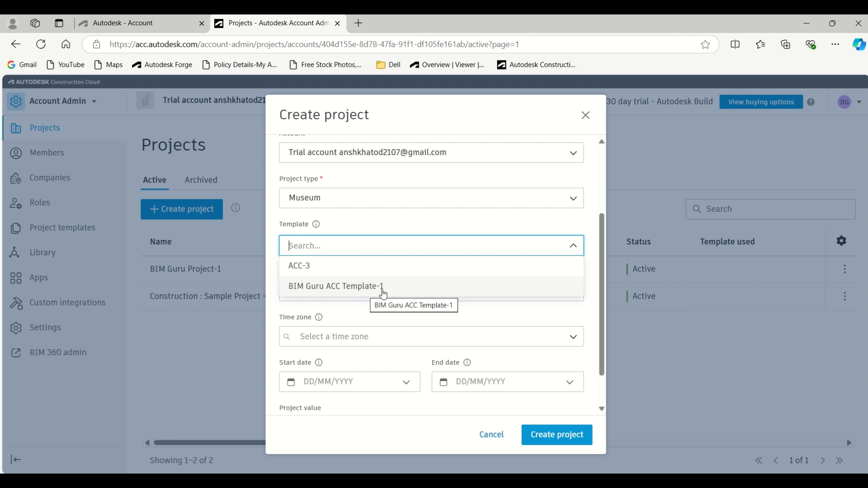
pyautogui.click(300, 268)
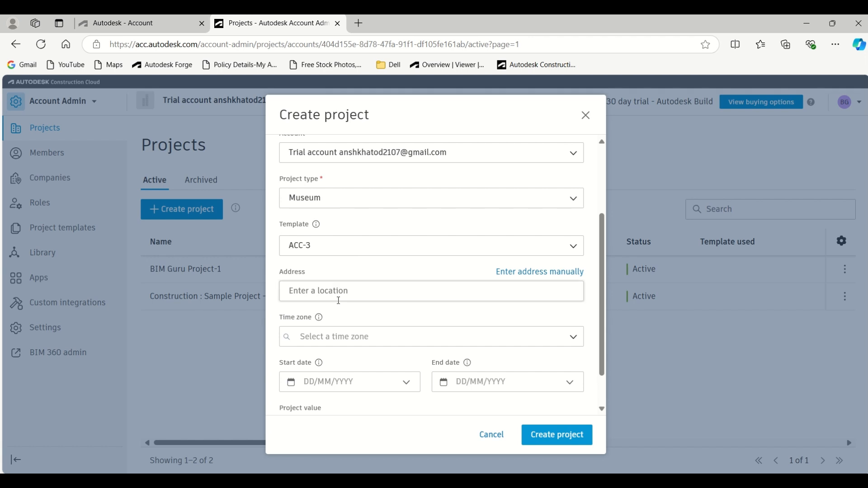
pyautogui.scroll(-1, 339, 298)
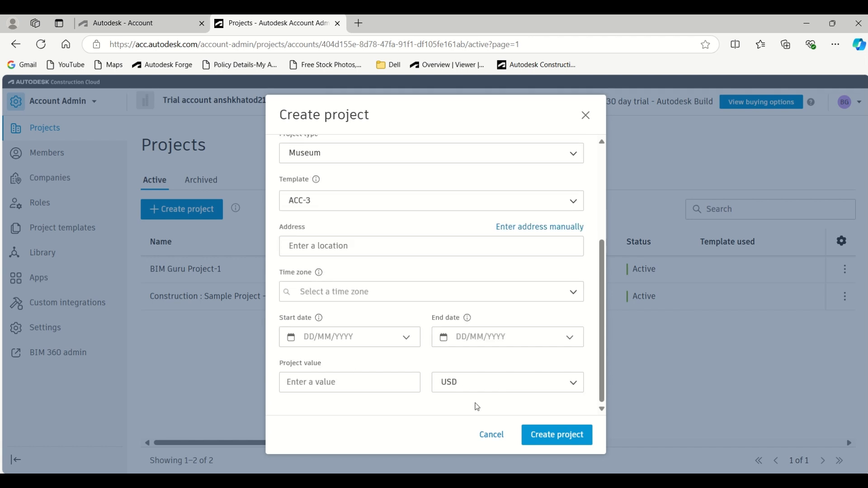
pyautogui.click(558, 435)
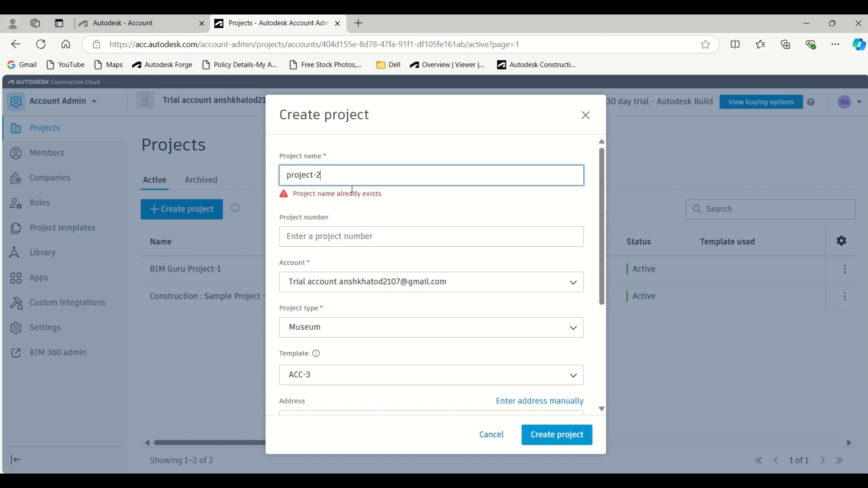
# Step: Change the project name to project-6 and create the project
pyautogui.press('BackSpace')
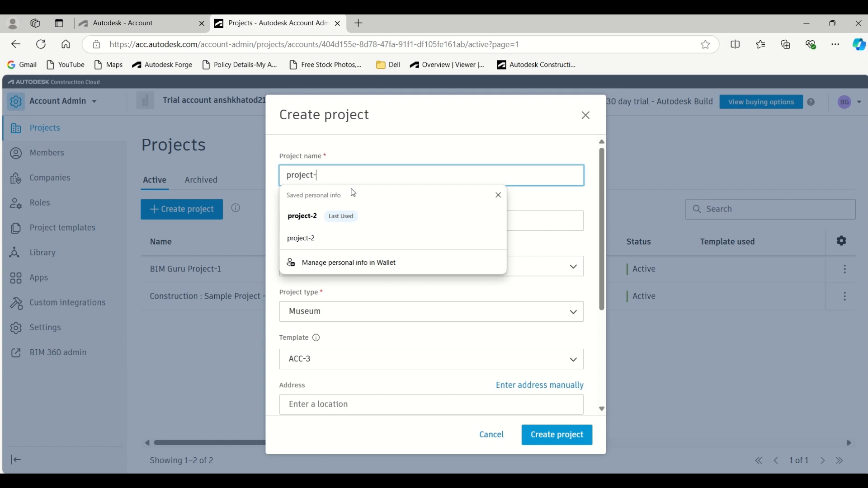
pyautogui.write('6')
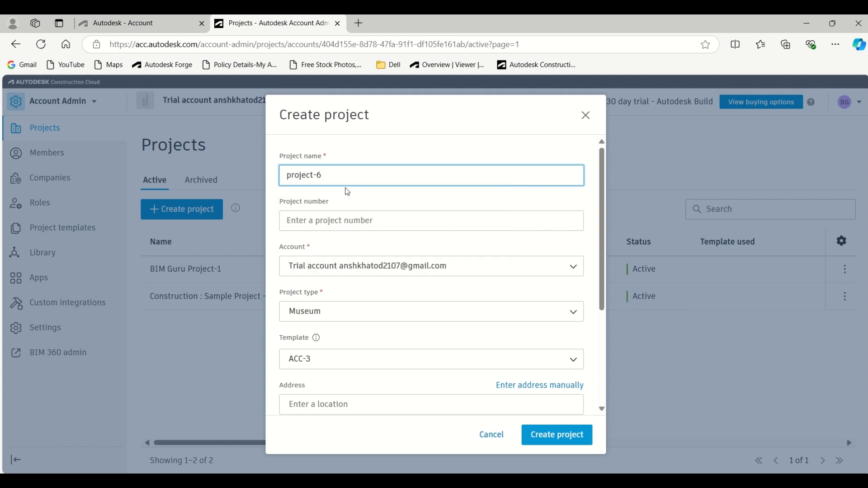
pyautogui.click(354, 159)
pyautogui.click(555, 435)
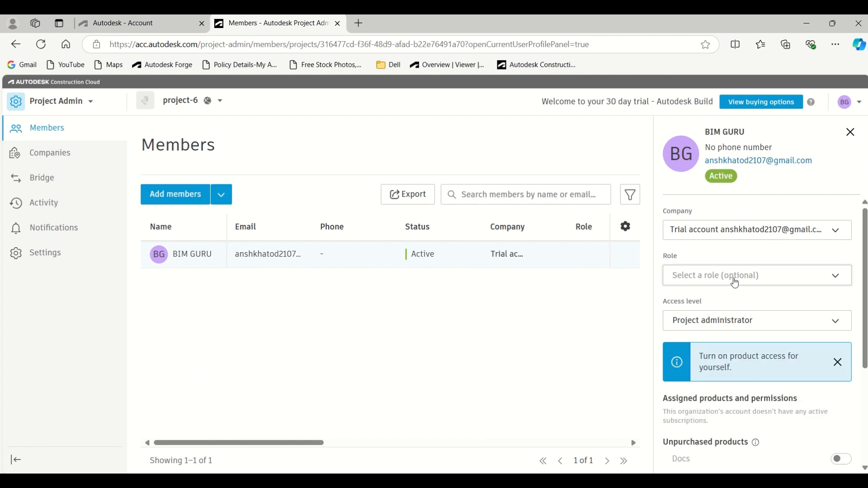
# Step: Assign the BIM Manager role to the project administrator's own member profile
pyautogui.click(736, 284)
pyautogui.click(702, 320)
pyautogui.click(601, 326)
# Step: Turn on the administrator's access to Docs, Design Collaboration, Model Coordination, Takeoff, AutoSpecs, Build and Cost Management
pyautogui.scroll(-3, 766, 409)
pyautogui.click(842, 298)
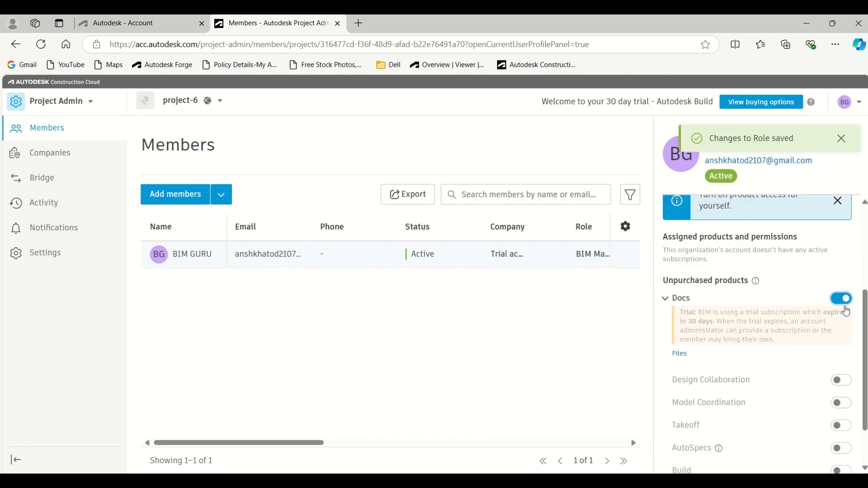
pyautogui.click(841, 381)
pyautogui.click(841, 343)
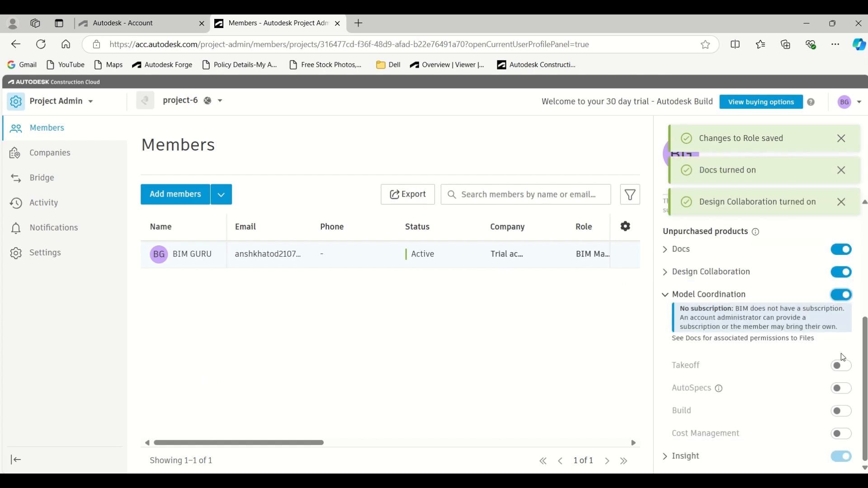
pyautogui.click(841, 365)
pyautogui.click(841, 387)
pyautogui.click(841, 412)
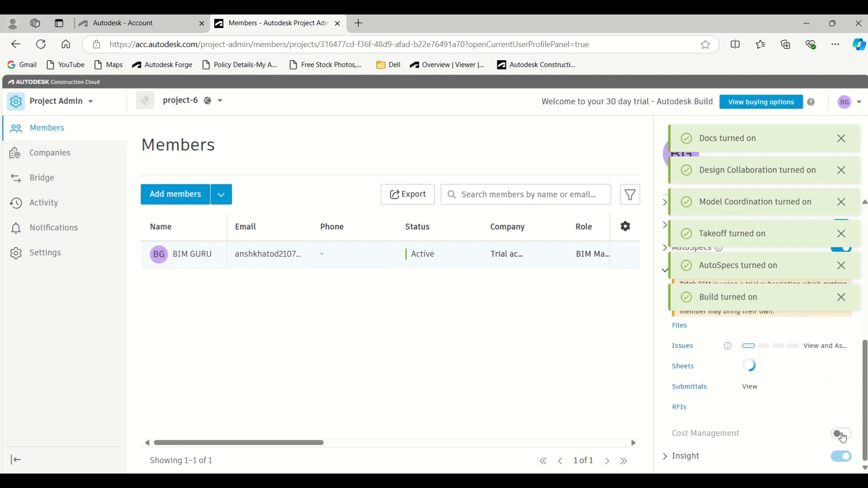
pyautogui.click(844, 436)
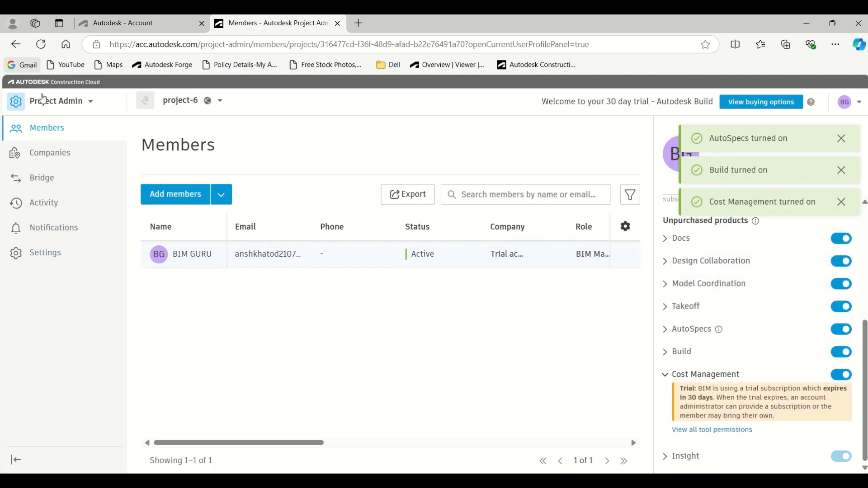
# Step: Switch to Docs for project-6 and expand the 01 Inputs and 02 WIP folders to examine the template's folder structure
pyautogui.click(45, 101)
pyautogui.click(63, 194)
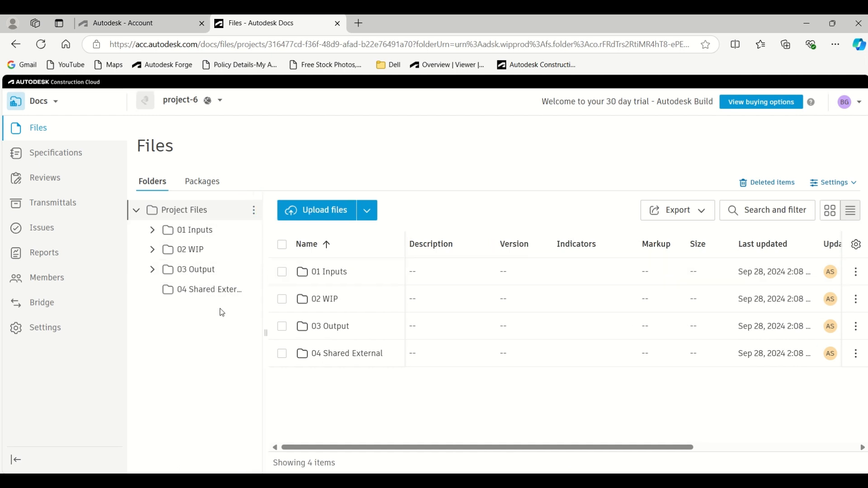
pyautogui.click(152, 230)
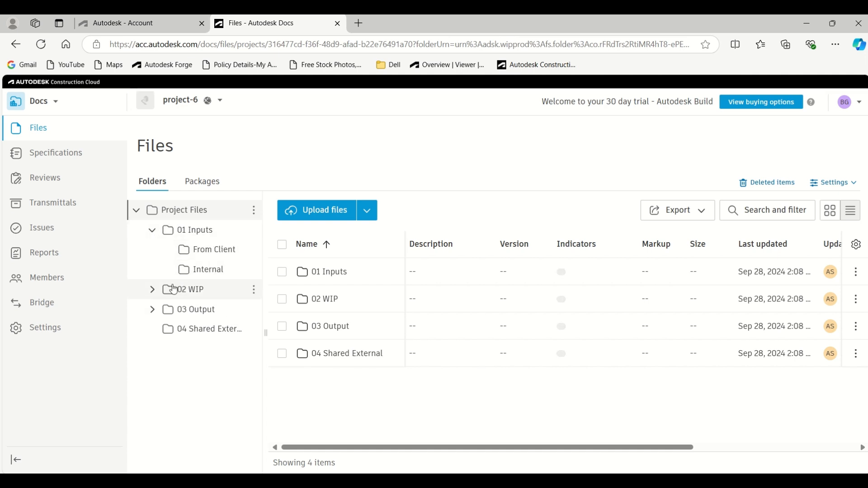
pyautogui.click(153, 291)
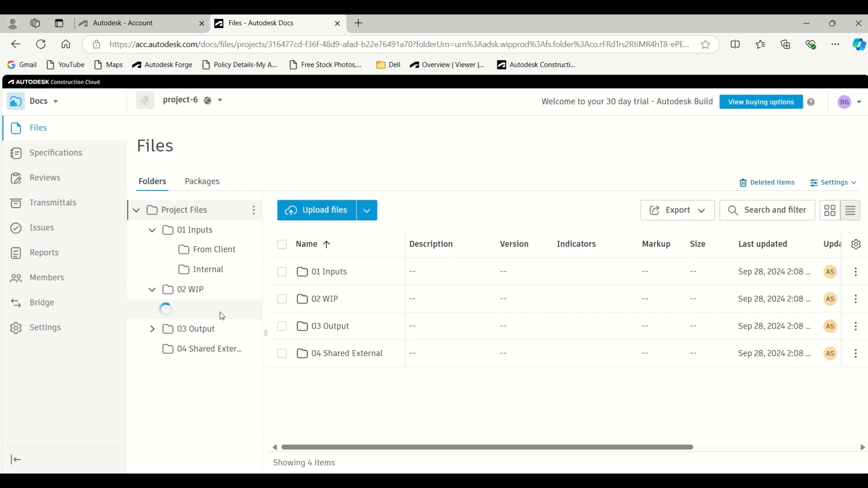